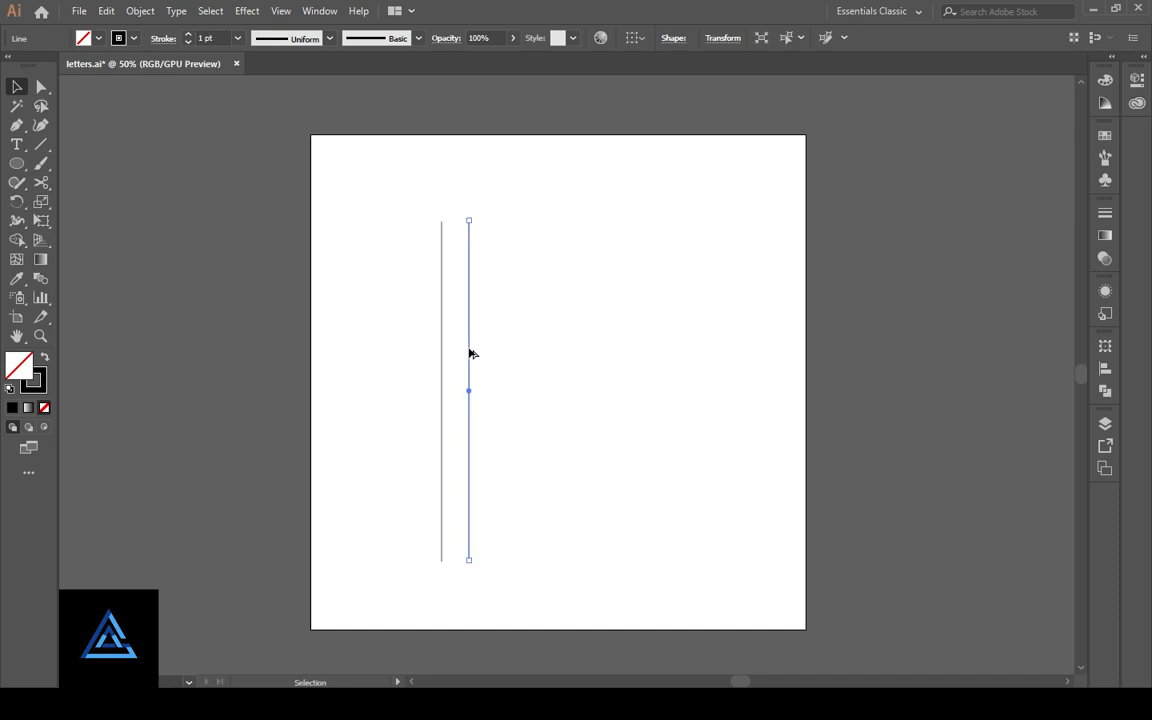
Repeat the line duplication until there are eleven evenly spaced vertical lines across the artboard
{"action": "key", "text": "ctrl+d"}
{"action": "key", "text": "ctrl+d"}
{"action": "key", "text": "ctrl+d"}
{"action": "key", "text": "ctrl+d"}
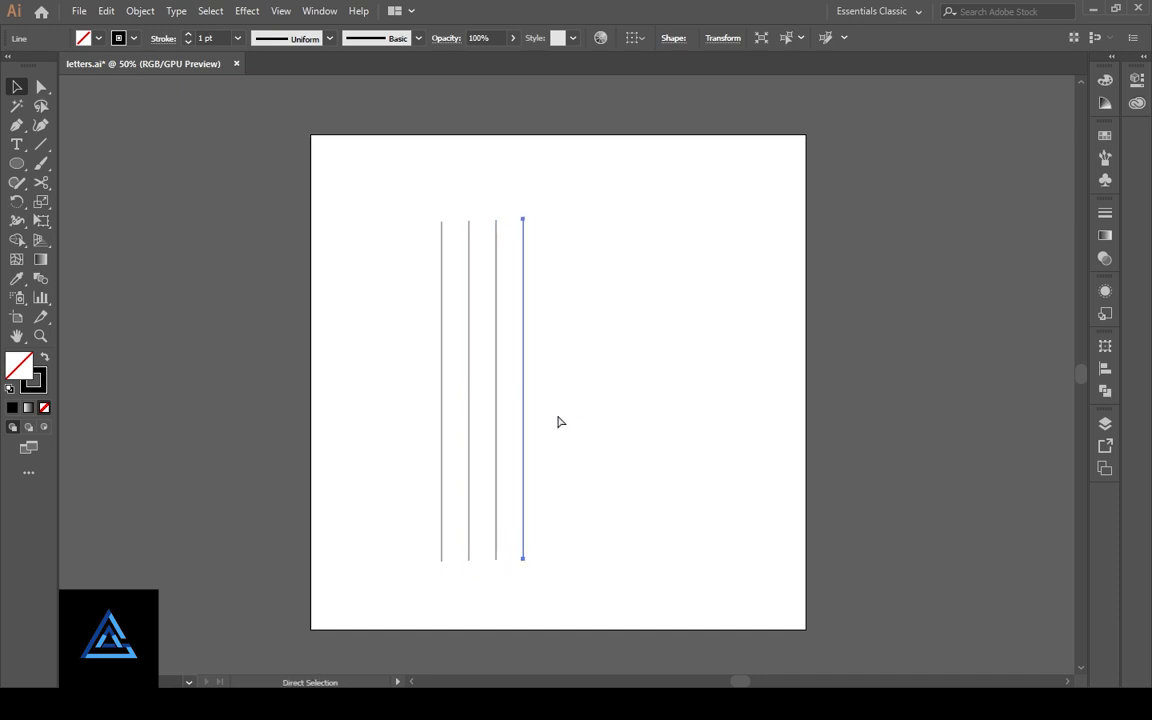
{"action": "key", "text": "ctrl+d"}
{"action": "key", "text": "ctrl+d"}
{"action": "key", "text": "ctrl+d"}
{"action": "key", "text": "ctrl+d"}
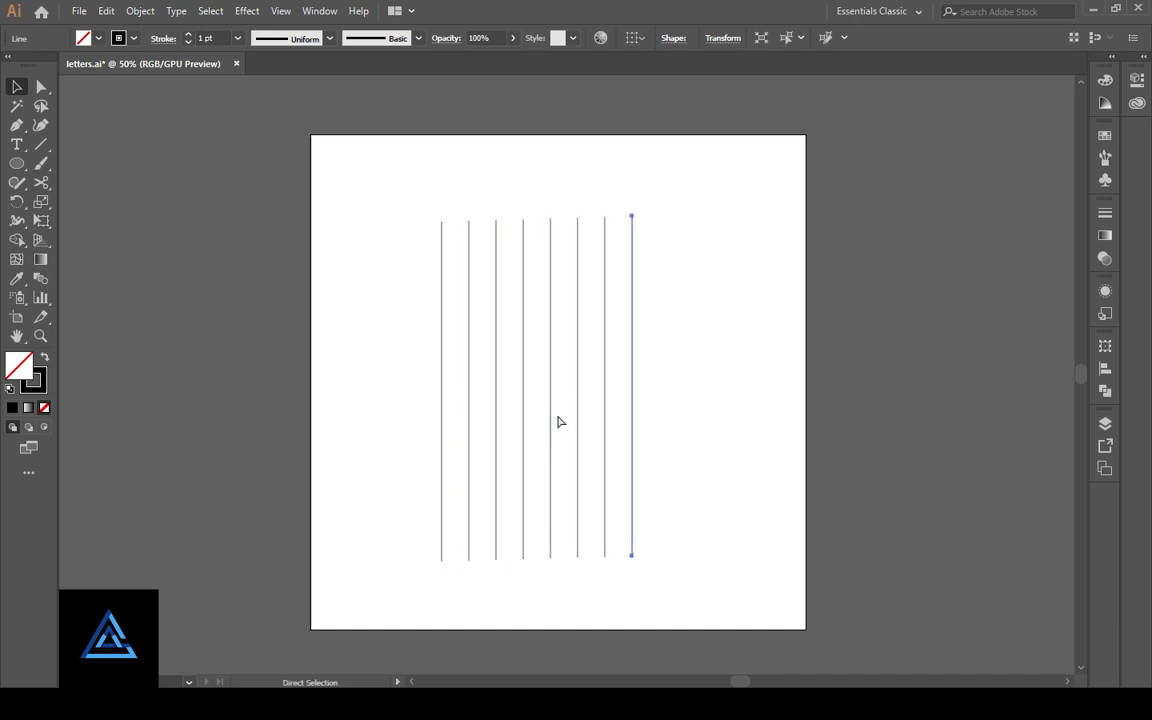
{"action": "key", "text": "ctrl+d"}
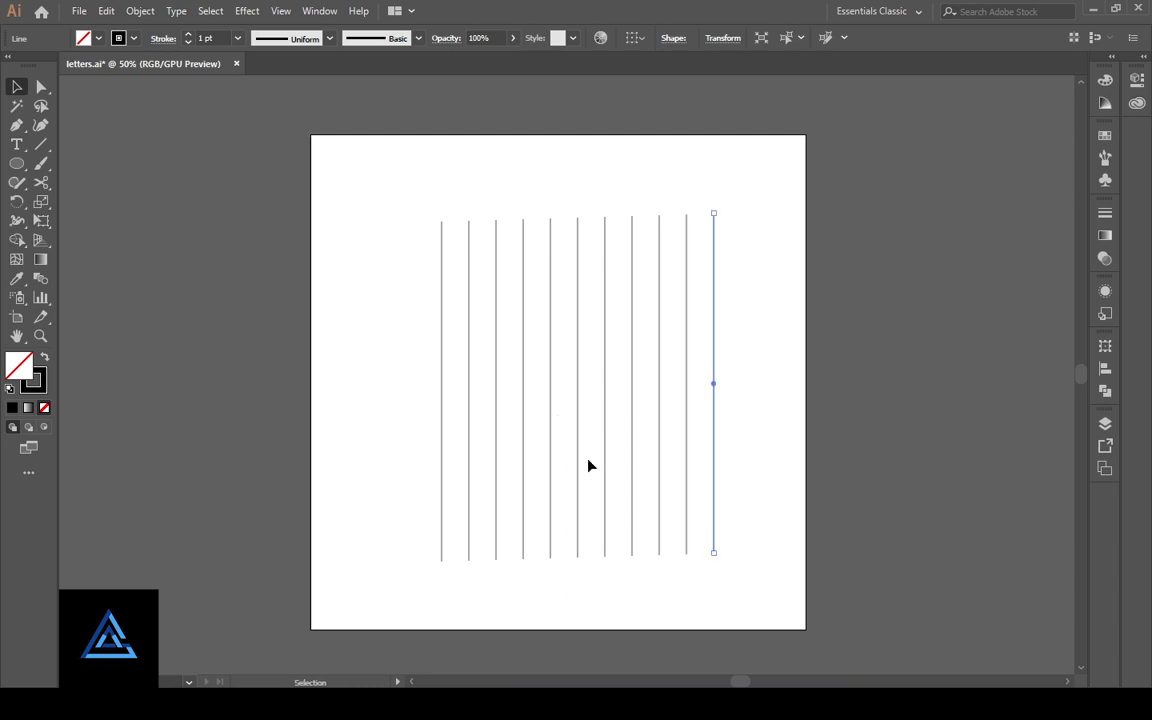
Align the tops of all the vertical lines and add a copy of them rotated 90° to form a square grid
{"action": "left_click_drag", "start_coordinate": [733, 578], "coordinate": [411, 545]}
{"action": "key", "text": "a"}
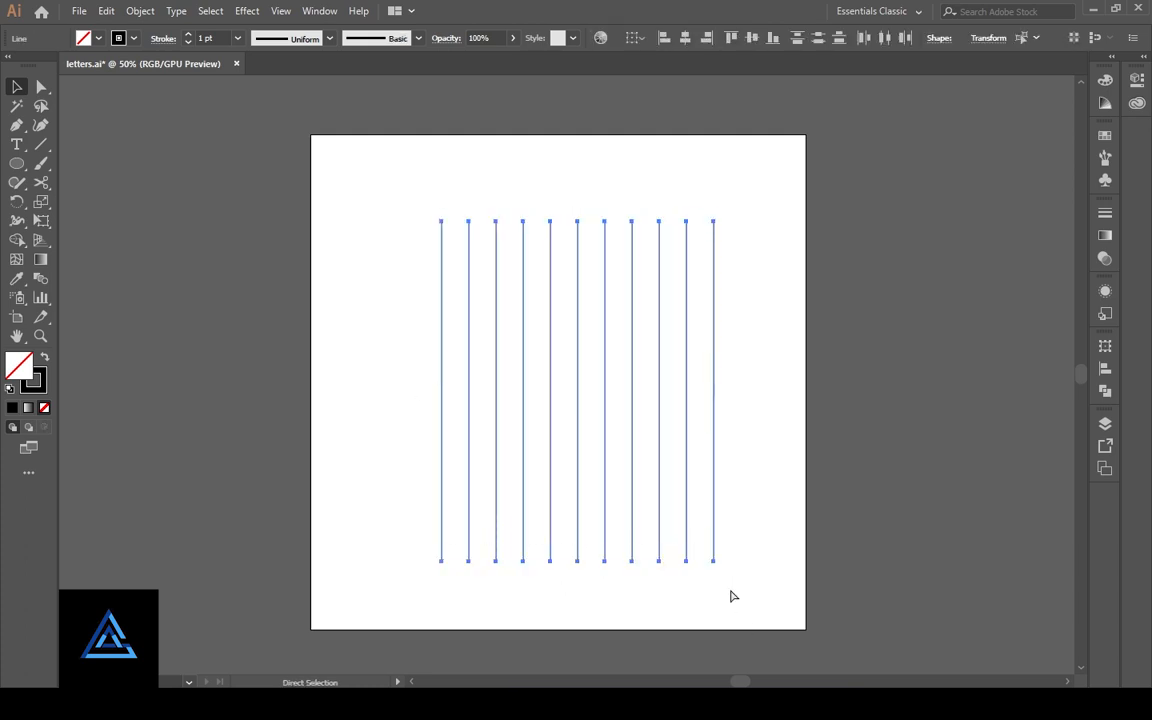
{"action": "key", "text": "v"}
{"action": "left_click", "coordinate": [684, 568]}
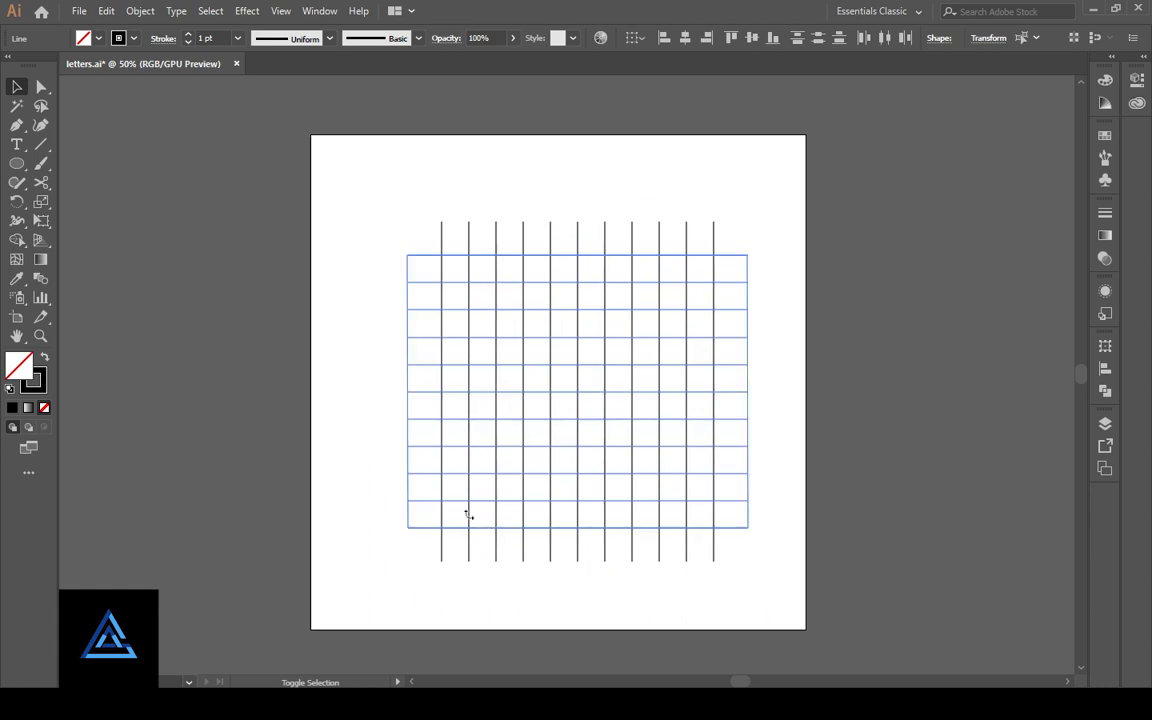
{"action": "left_click_drag", "start_coordinate": [525, 530], "coordinate": [325, 294]}
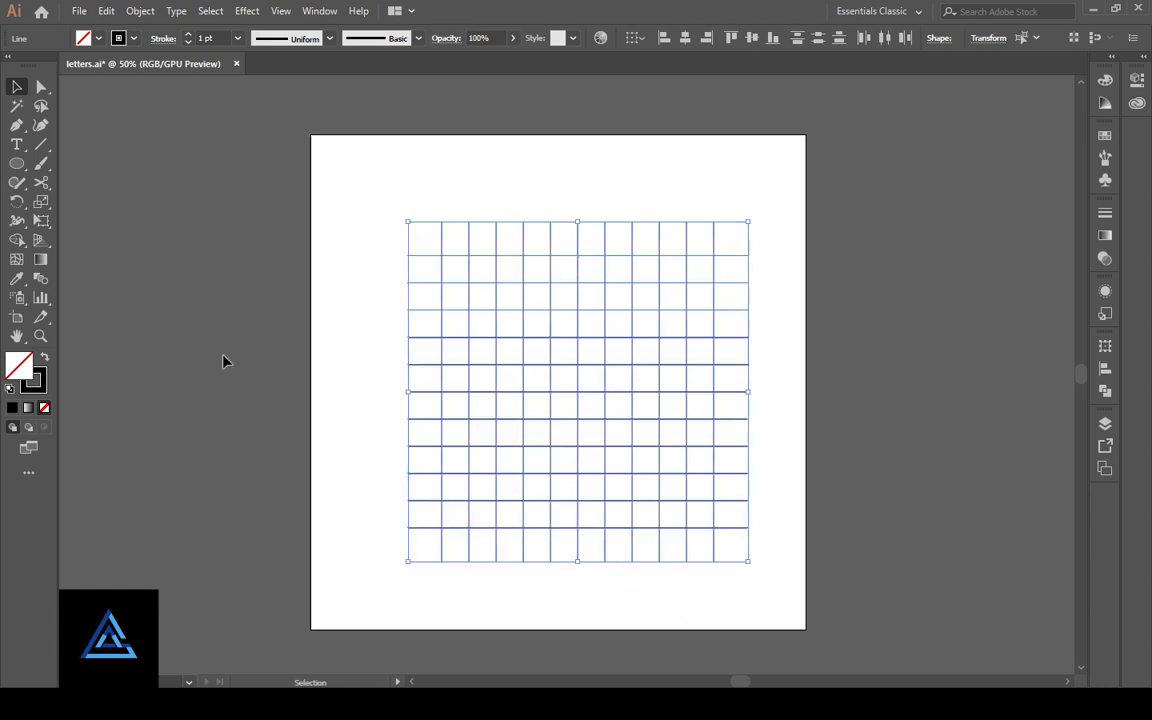
Draw a circle about 275 px in diameter spanning five grid cells in the middle of the grid
{"action": "left_click", "coordinate": [391, 212]}
{"action": "left_click_drag", "start_coordinate": [393, 195], "coordinate": [728, 563]}
{"action": "left_click", "coordinate": [16, 164]}
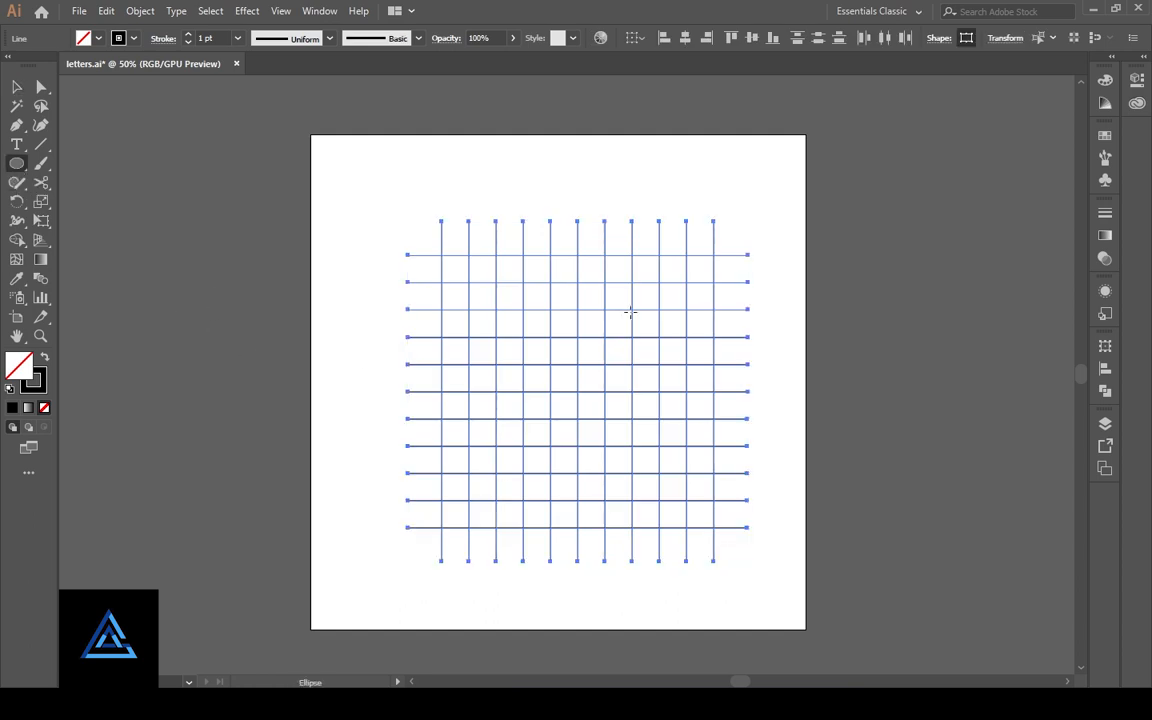
{"action": "left_click_drag", "start_coordinate": [631, 309], "coordinate": [495, 423]}
{"action": "key", "text": "v"}
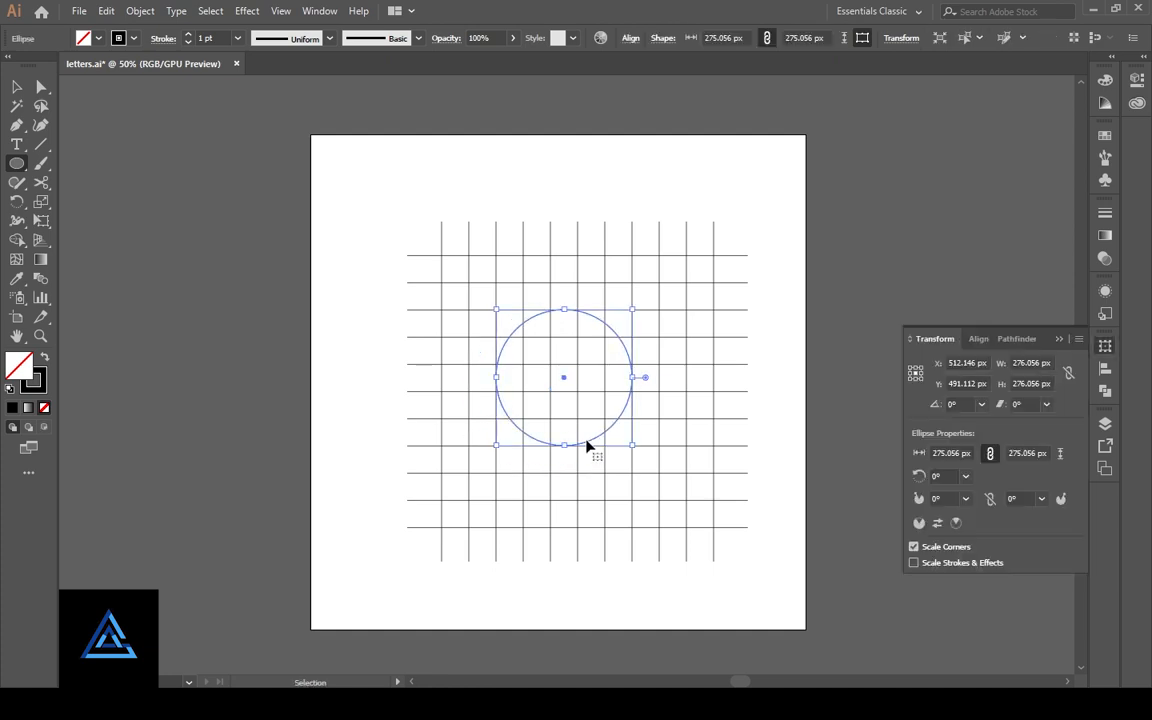
Add a concentric inner circle about 165 px in diameter, spanning three grid cells
{"action": "key", "text": "l"}
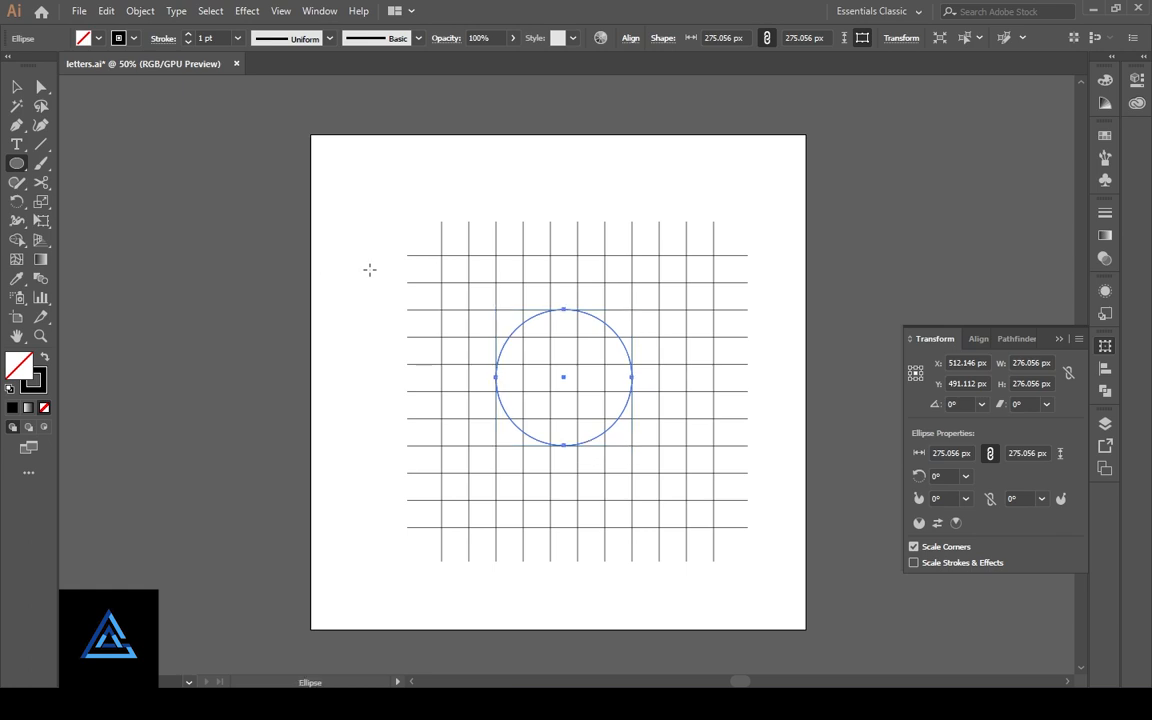
{"action": "left_click", "coordinate": [16, 87]}
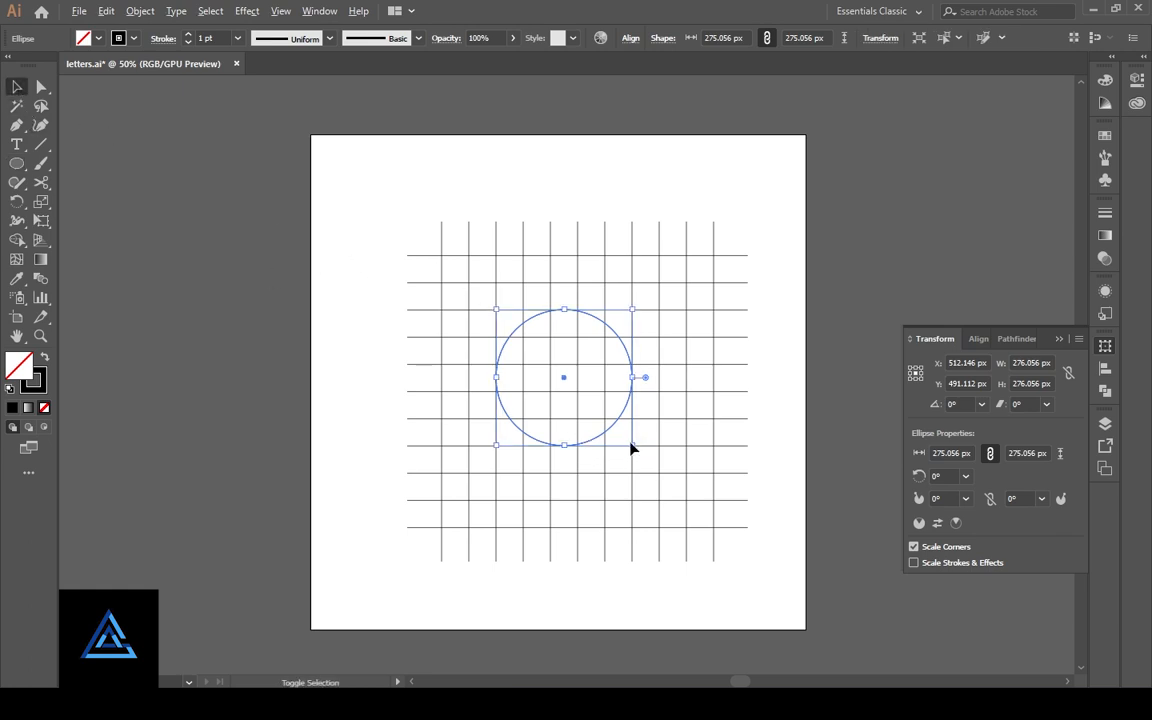
{"action": "left_click_drag", "start_coordinate": [632, 445], "coordinate": [606, 421]}
{"action": "left_click", "coordinate": [592, 458]}
{"action": "scroll", "coordinate": [590, 450], "scroll_direction": "up", "scroll_amount": 2}
{"action": "left_click_drag", "start_coordinate": [607, 484], "coordinate": [621, 400]}
Duplicate both concentric circles together and place the copy two grid cells lower
{"action": "left_click", "coordinate": [606, 298]}
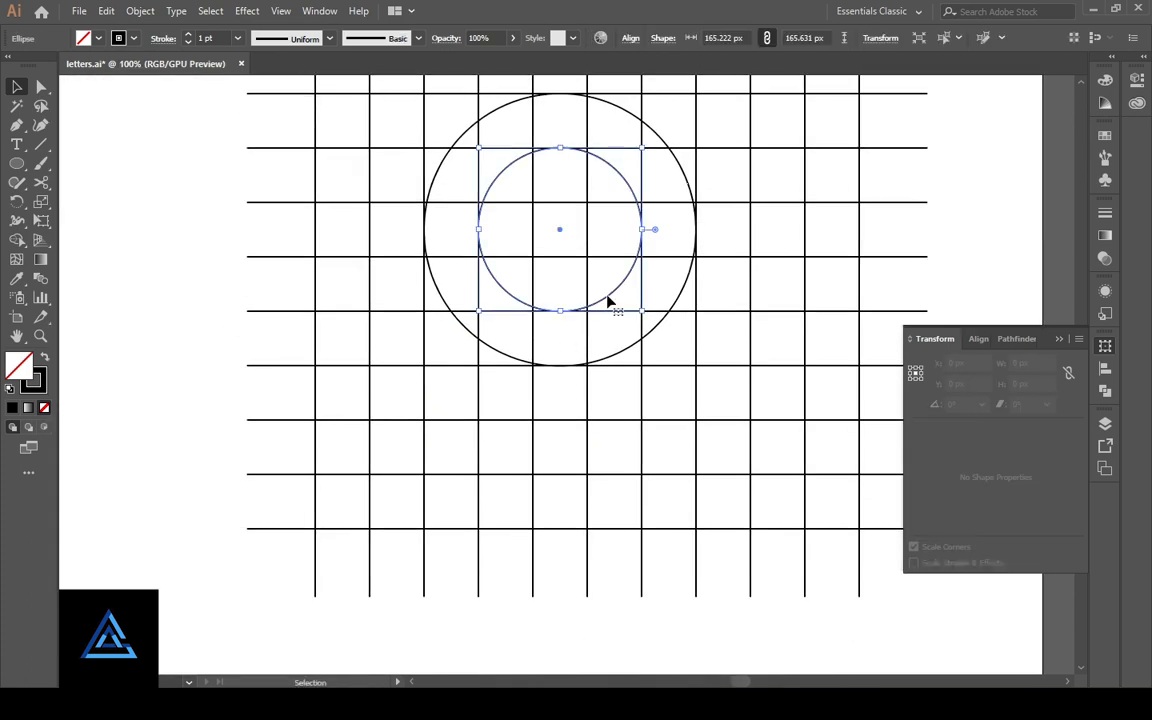
{"action": "left_click", "coordinate": [609, 364], "text": "shift"}
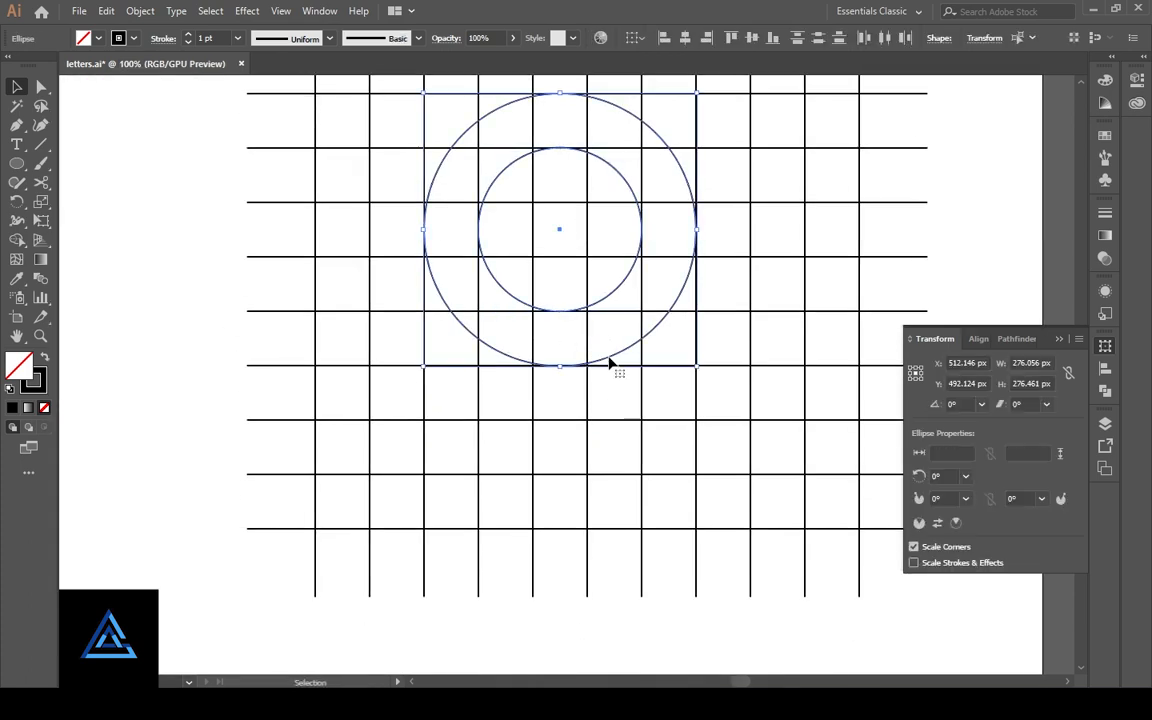
{"action": "left_click", "coordinate": [560, 234], "text": "shift"}
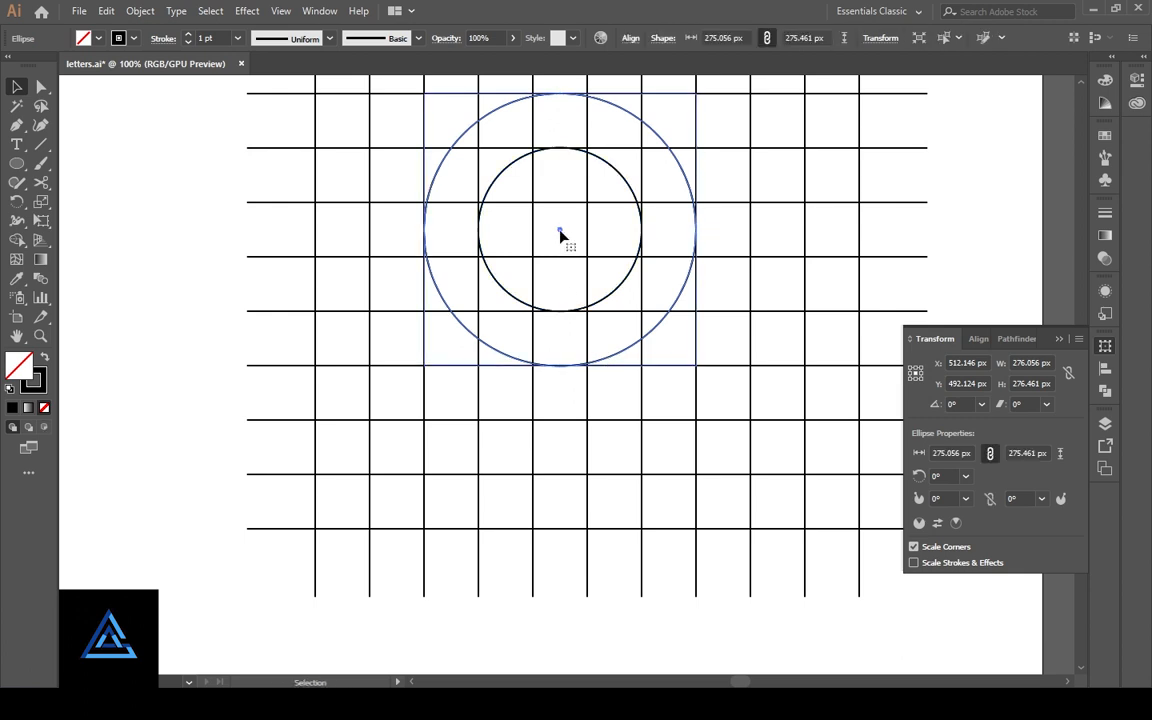
{"action": "left_click_drag", "start_coordinate": [578, 252], "coordinate": [641, 350]}
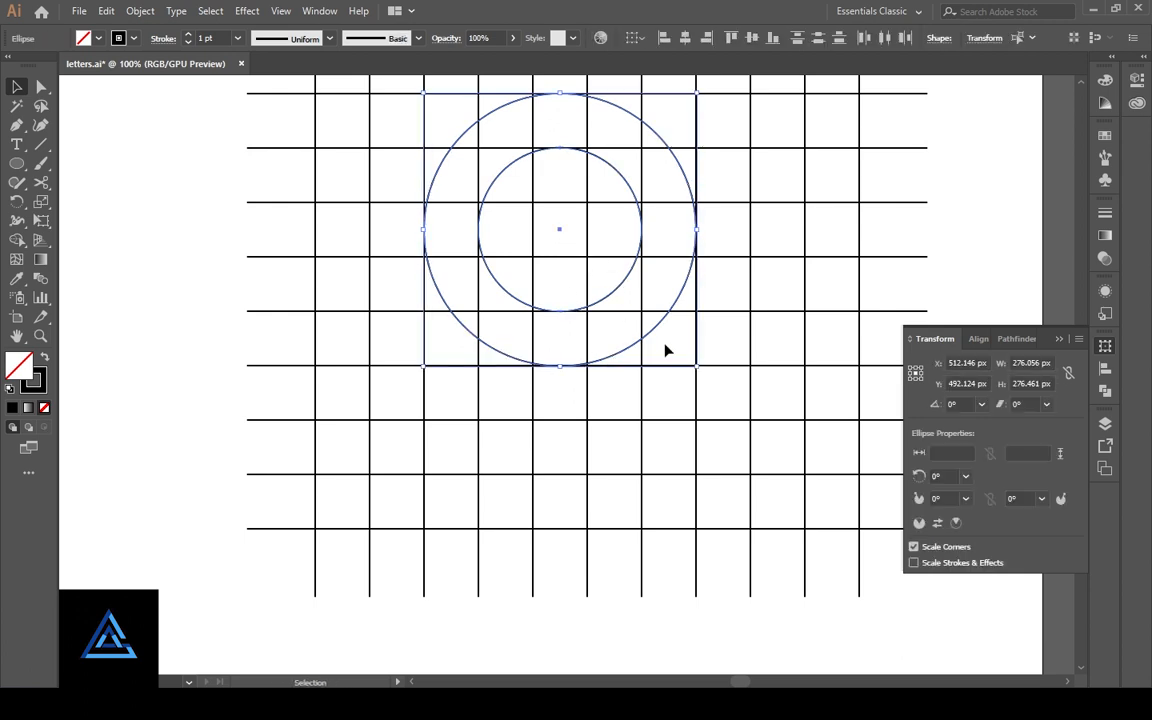
{"action": "left_click", "coordinate": [665, 345]}
{"action": "left_click", "coordinate": [653, 330]}
{"action": "left_click", "coordinate": [614, 292], "text": "shift"}
{"action": "left_click_drag", "start_coordinate": [560, 234], "coordinate": [561, 344]}
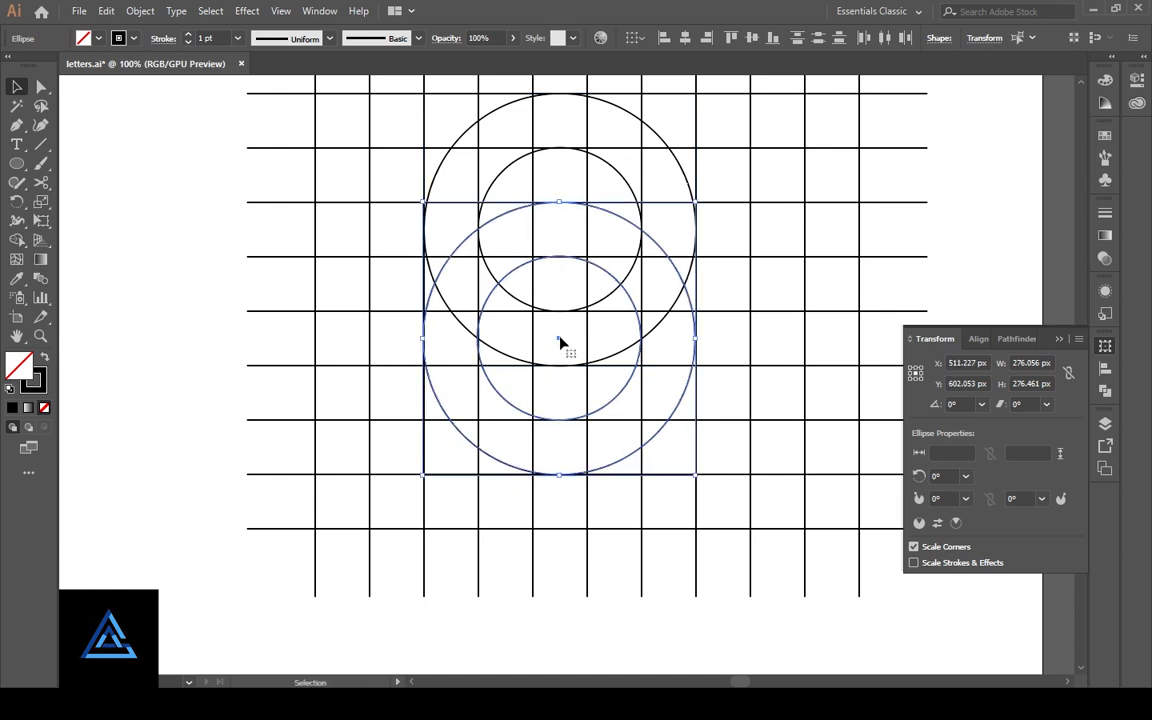
{"action": "left_click", "coordinate": [570, 350]}
With the Shape Builder, merge the grid's upper row and left column cells into one shape, and the bottom row with the third column into an L
{"action": "key", "text": "ctrl+minus"}
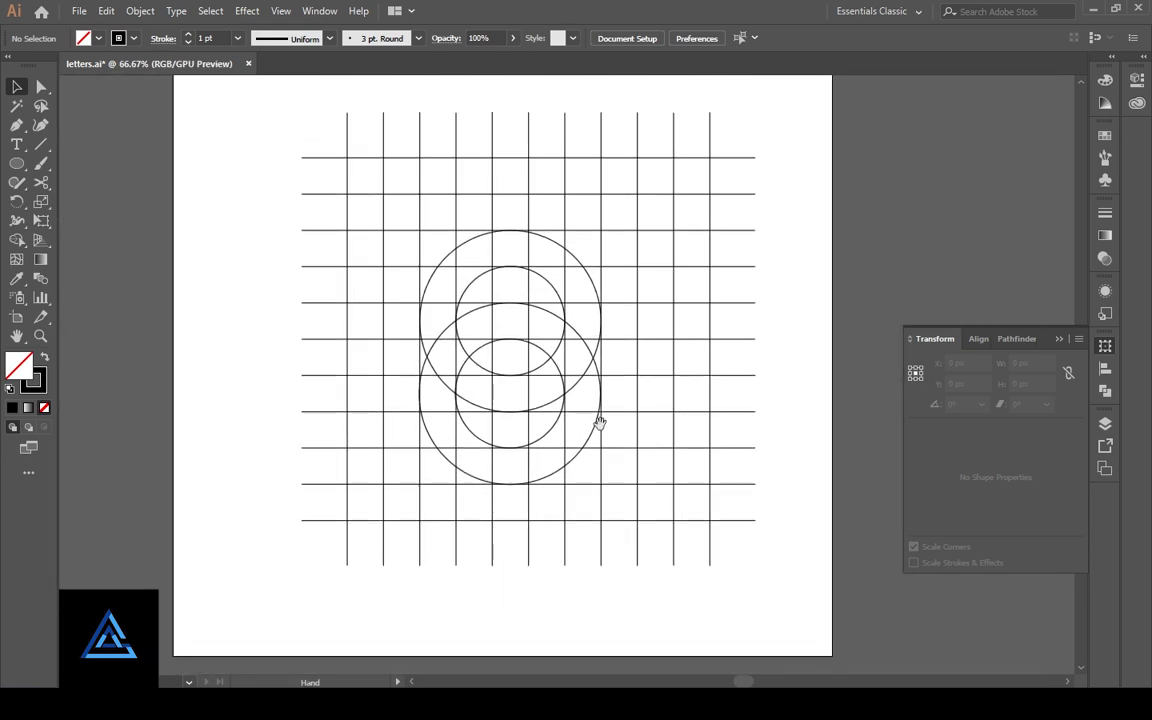
{"action": "left_click_drag", "start_coordinate": [305, 100], "coordinate": [706, 590]}
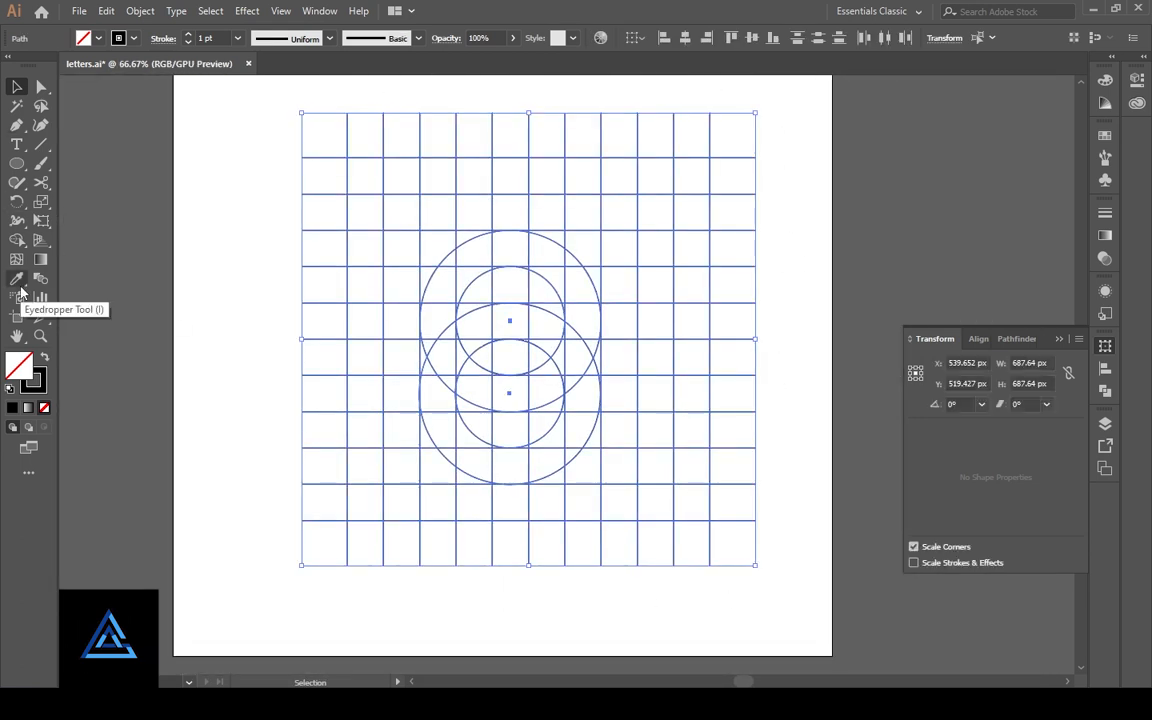
{"action": "left_click", "coordinate": [16, 240]}
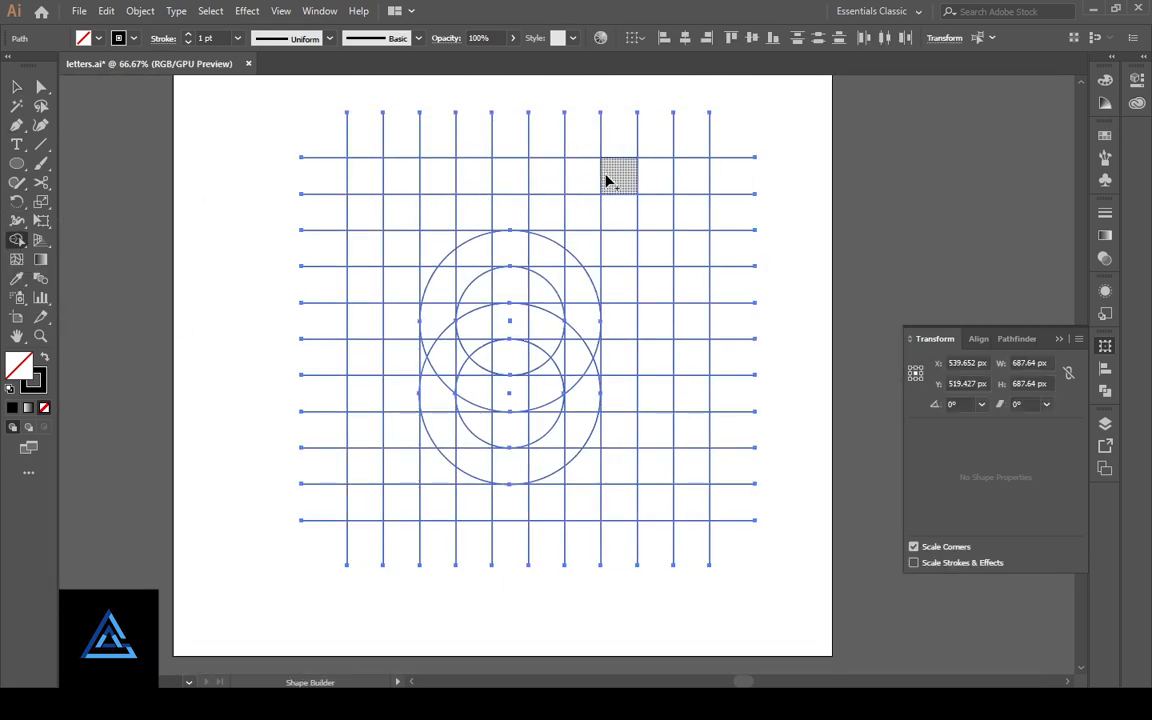
{"action": "mouse_move", "coordinate": [581, 180]}
{"action": "left_mouse_down"}
{"action": "mouse_move", "coordinate": [367, 178]}
{"action": "mouse_move", "coordinate": [378, 262]}
{"action": "mouse_move", "coordinate": [373, 501]}
{"action": "left_mouse_up"}
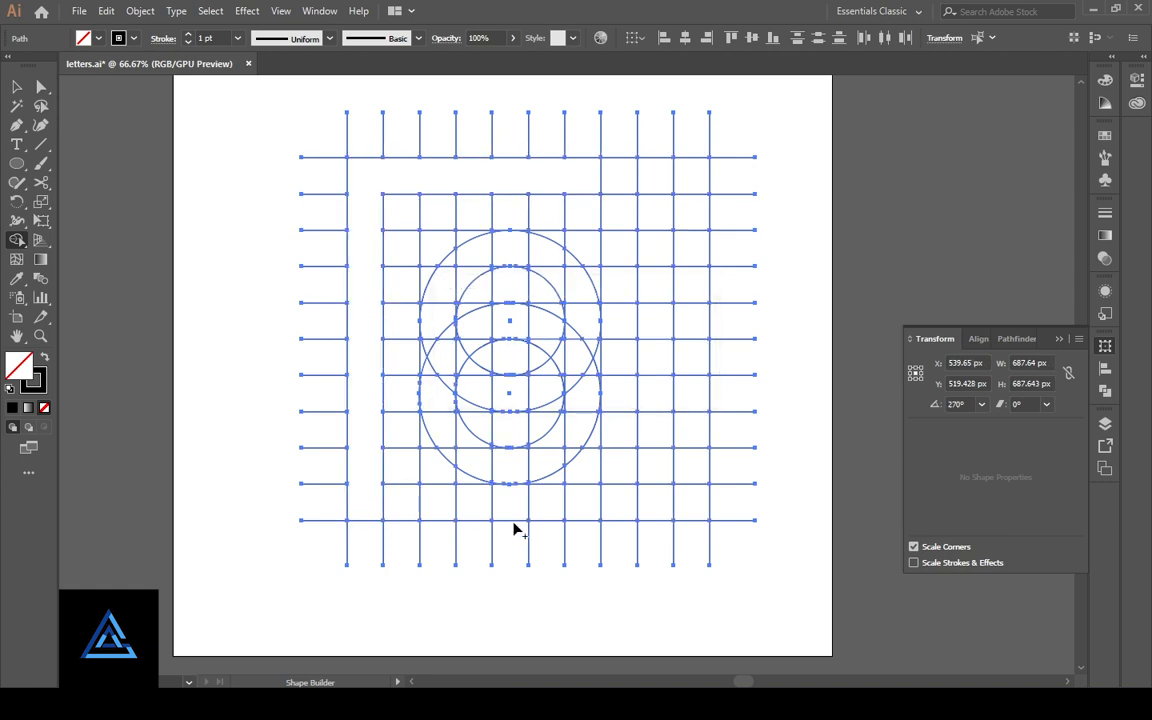
{"action": "mouse_move", "coordinate": [576, 513]}
{"action": "left_mouse_down"}
{"action": "mouse_move", "coordinate": [446, 507]}
{"action": "mouse_move", "coordinate": [434, 409]}
{"action": "mouse_move", "coordinate": [440, 494]}
{"action": "left_mouse_up"}
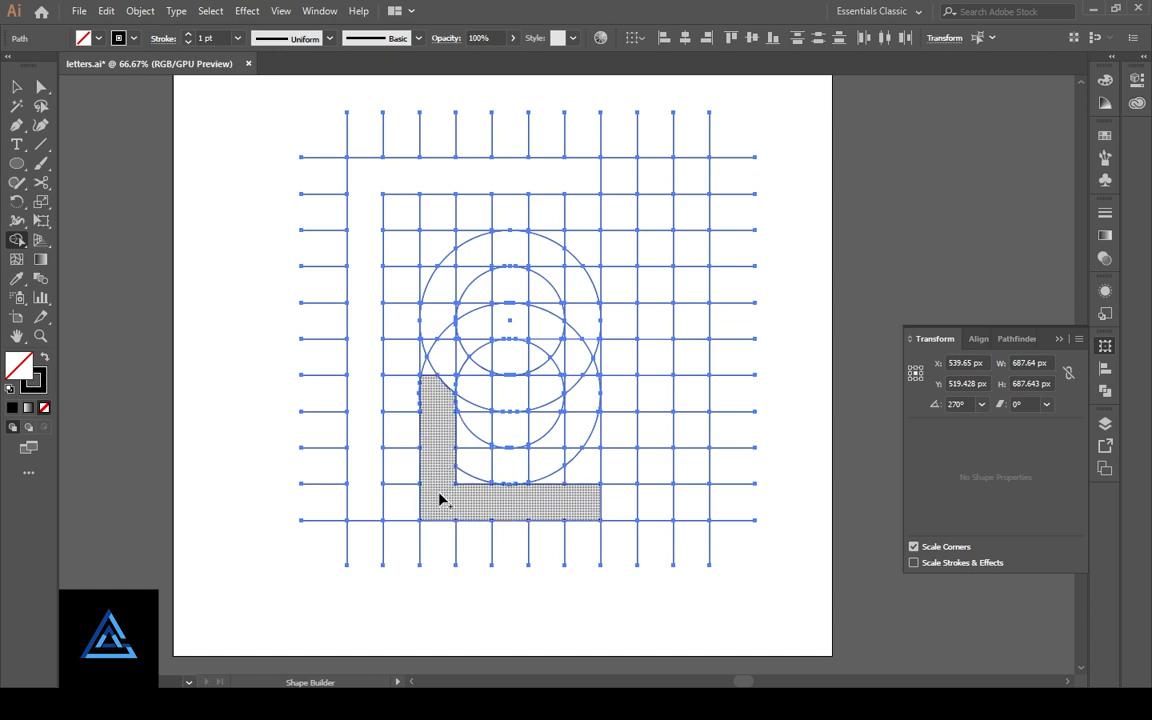
Merge the crescent inside the upper inner circle with the cells to its right into one band, removing the stray curve segment
{"action": "left_click", "coordinate": [474, 341]}
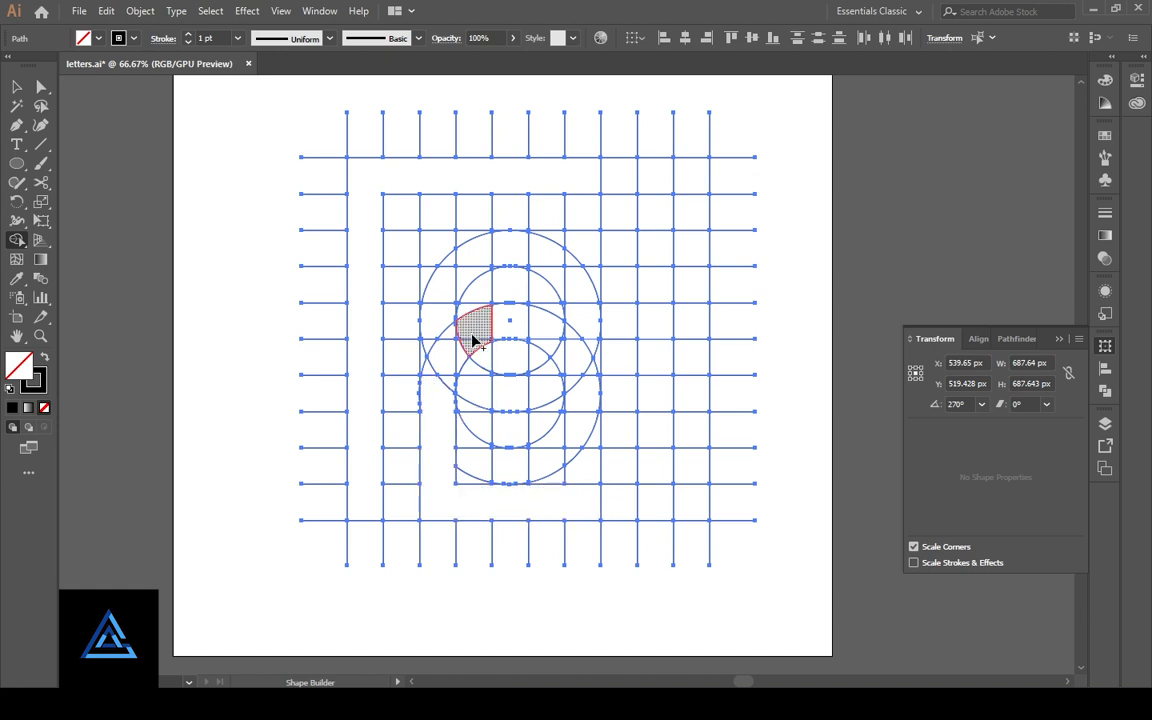
{"action": "left_click_drag", "start_coordinate": [493, 331], "coordinate": [537, 332]}
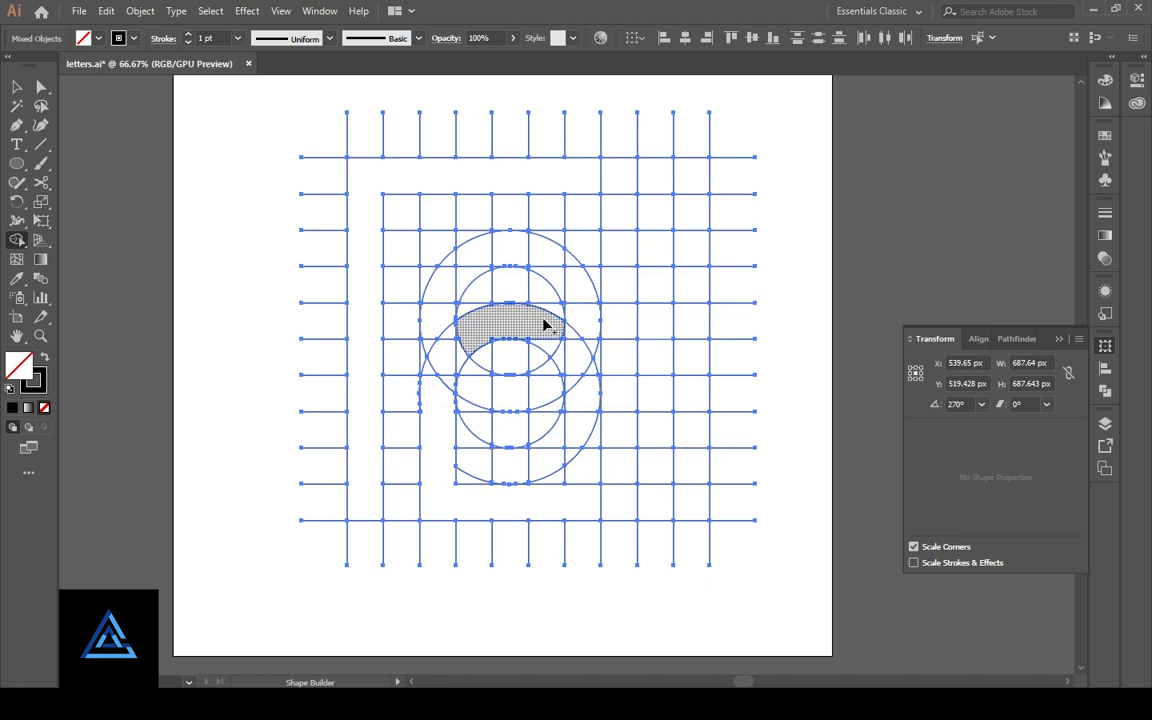
{"action": "left_click", "coordinate": [571, 319]}
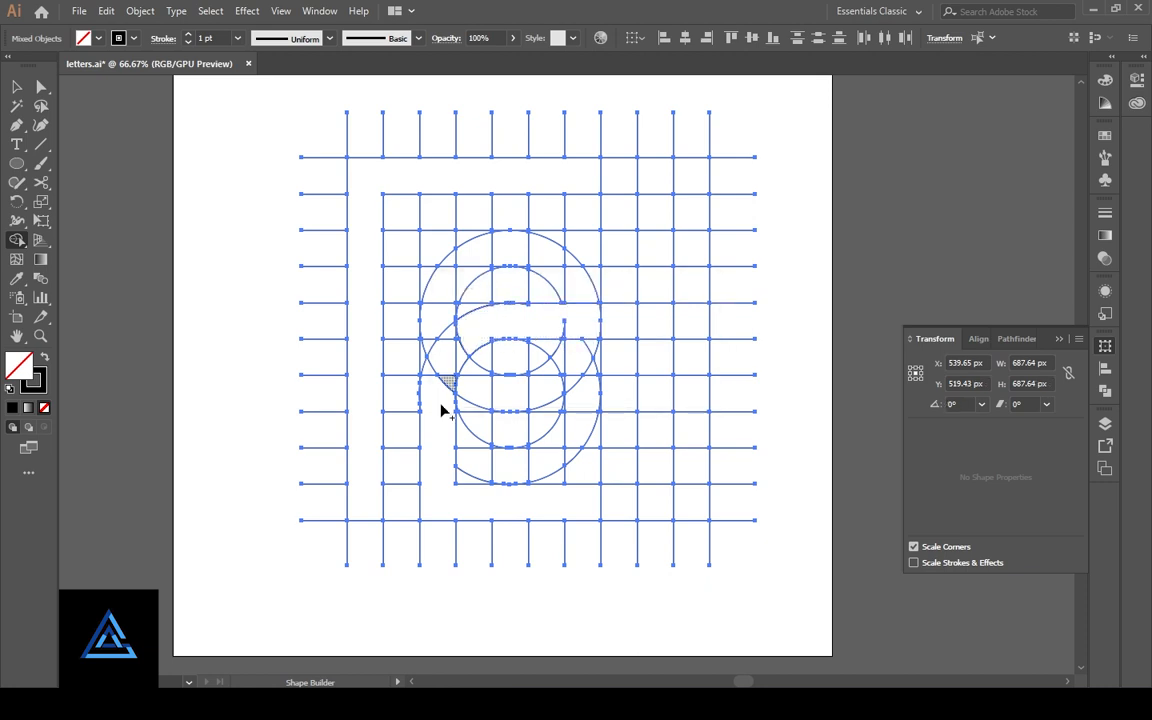
{"action": "left_click", "coordinate": [545, 340], "text": "alt"}
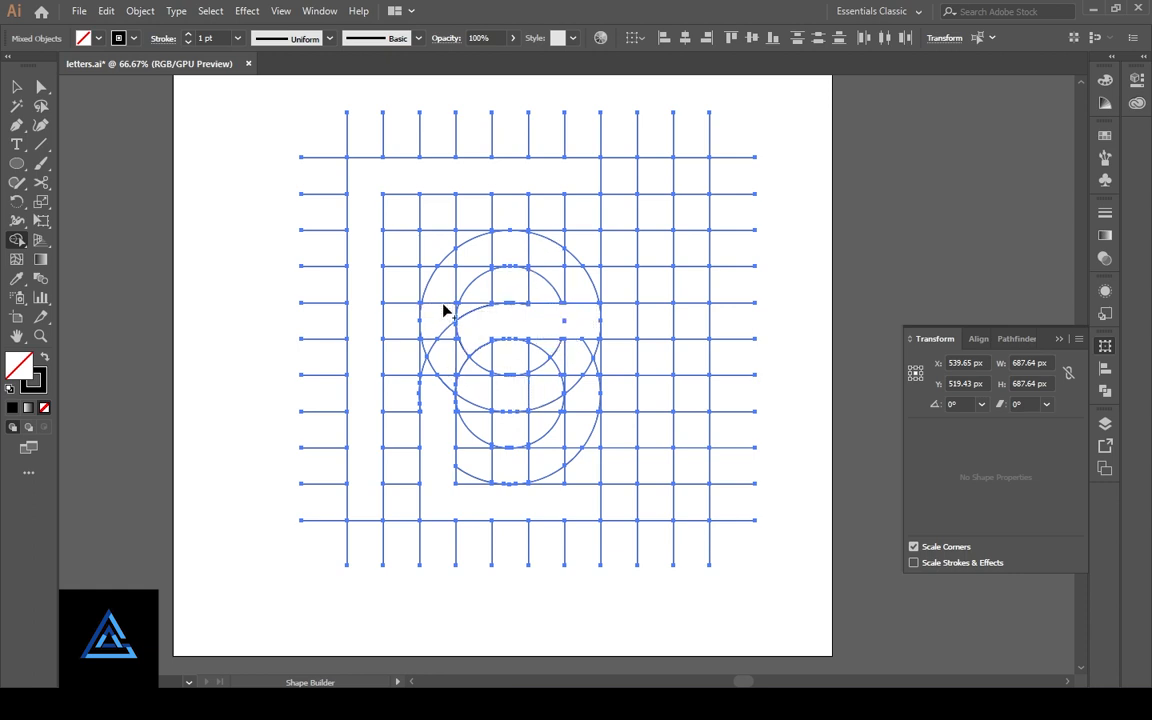
Merge the column beside the circles with the upper ring's lower arc into one curved band, and extend the middle band down one cell
{"action": "left_click", "coordinate": [552, 245], "text": "alt"}
{"action": "left_click", "coordinate": [444, 252], "text": "alt"}
{"action": "mouse_move", "coordinate": [435, 265]}
{"action": "left_mouse_down"}
{"action": "mouse_move", "coordinate": [443, 342]}
{"action": "mouse_move", "coordinate": [431, 345]}
{"action": "mouse_move", "coordinate": [469, 380]}
{"action": "mouse_move", "coordinate": [451, 378]}
{"action": "mouse_move", "coordinate": [557, 397]}
{"action": "left_mouse_up"}
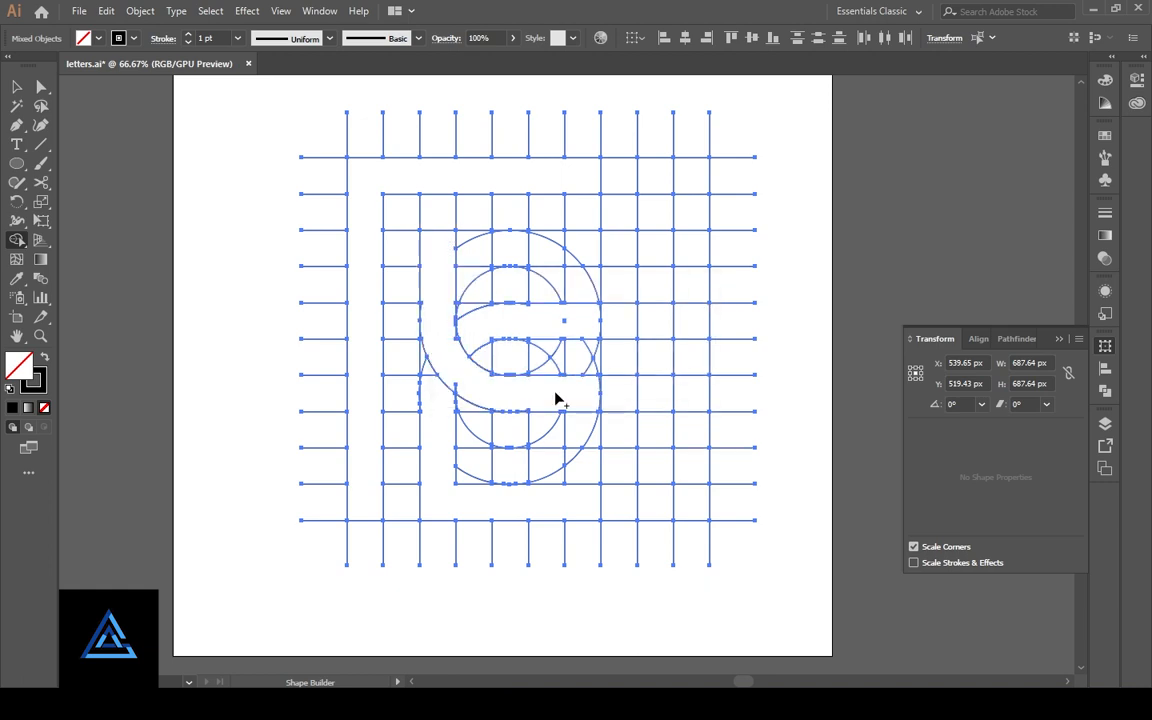
{"action": "mouse_move", "coordinate": [577, 348]}
{"action": "left_mouse_down"}
{"action": "mouse_move", "coordinate": [586, 324]}
{"action": "mouse_move", "coordinate": [587, 352]}
{"action": "mouse_move", "coordinate": [584, 334]}
{"action": "left_mouse_up"}
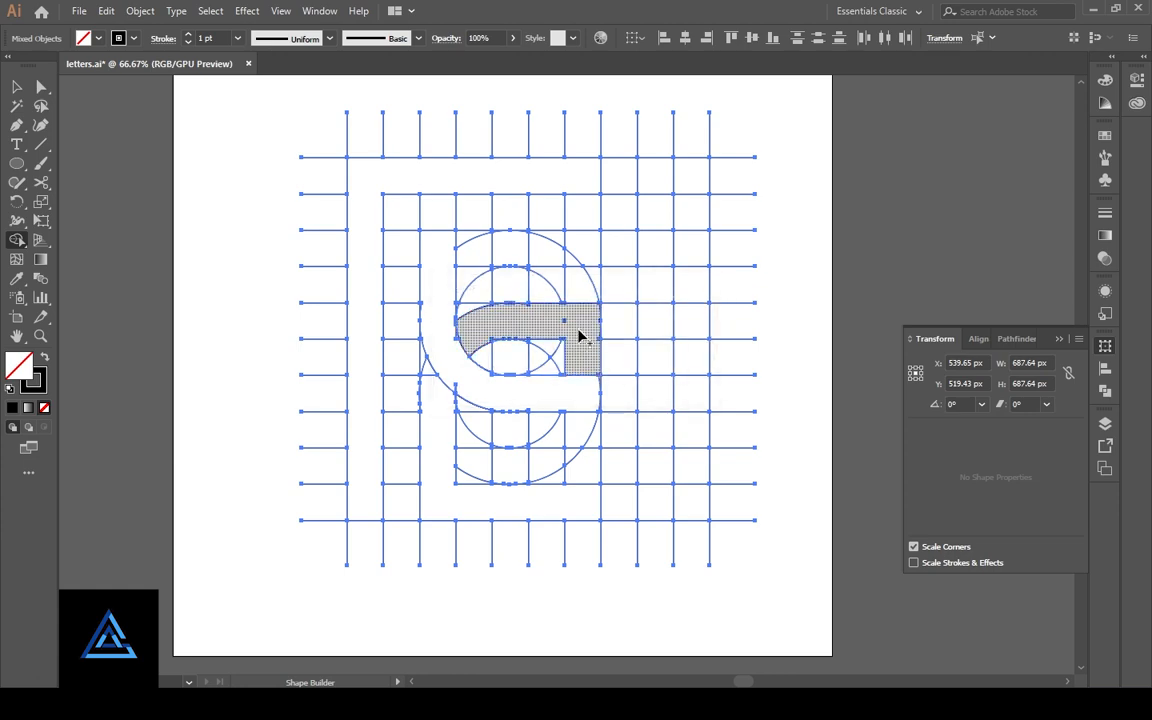
Merge the leftover slivers along the lower edge of the large curved band into that band
{"action": "key", "text": "ctrl+equal"}
{"action": "key", "text": "ctrl+equal"}
{"action": "key", "text": "ctrl+equal"}
{"action": "key", "text": "ctrl+equal"}
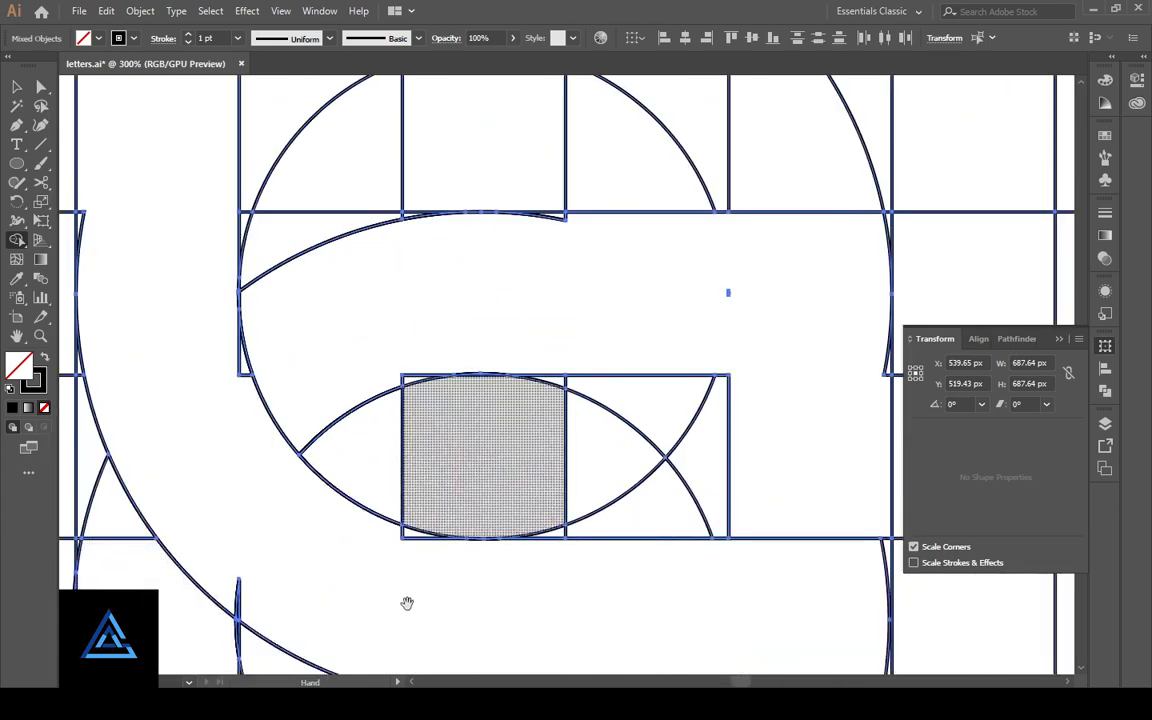
{"action": "left_click_drag", "start_coordinate": [406, 604], "coordinate": [452, 527]}
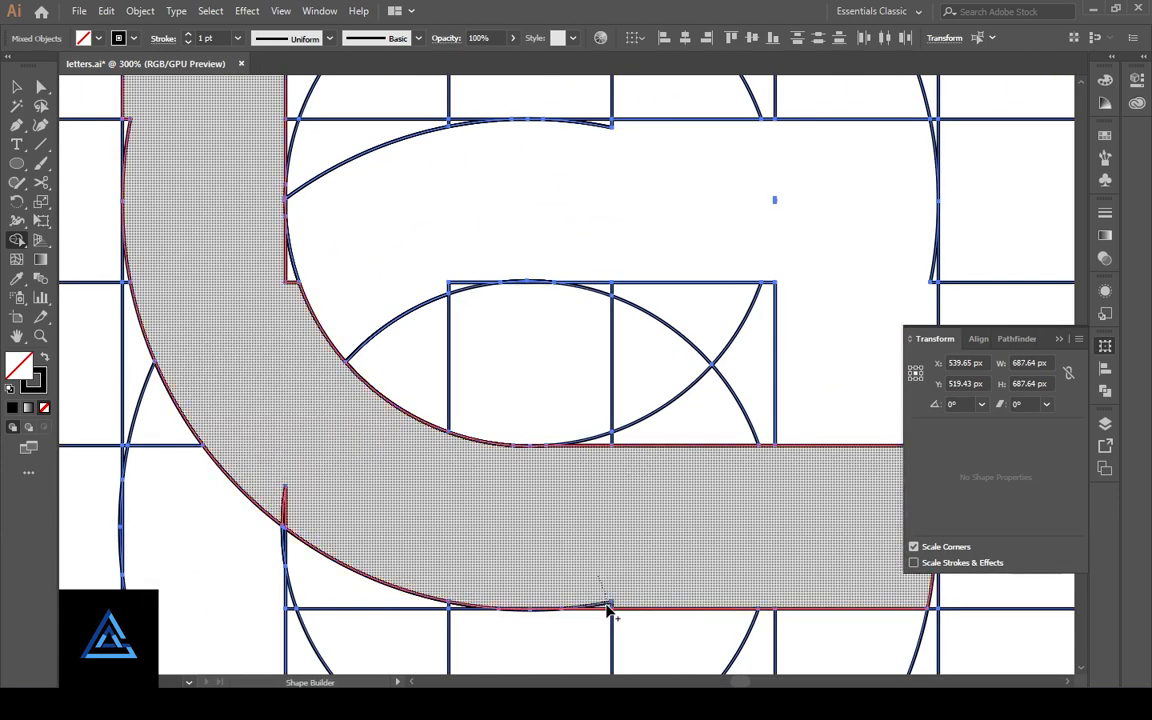
{"action": "scroll", "coordinate": [470, 538], "scroll_direction": "left", "scroll_amount": 2}
{"action": "scroll", "coordinate": [470, 538], "scroll_direction": "up", "scroll_amount": 1}
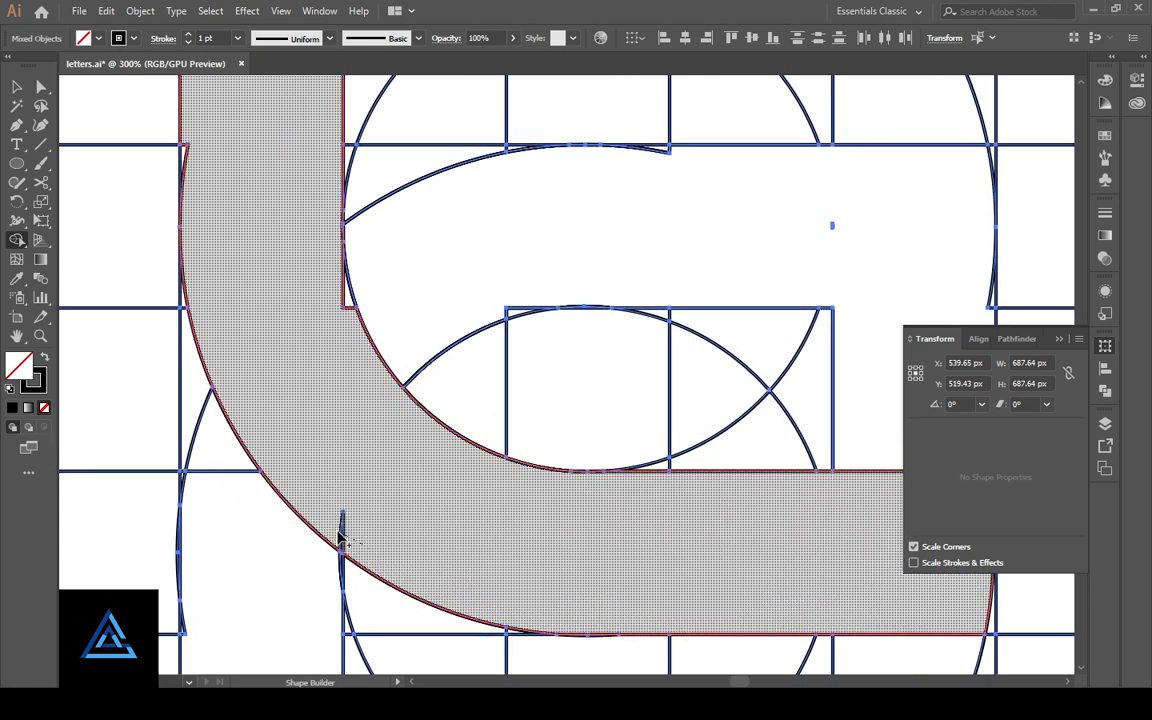
Merge the edge slivers and the wedge under the curved band into the vertical arm of the L shape
{"action": "scroll", "coordinate": [375, 532], "scroll_direction": "down", "scroll_amount": 5}
{"action": "scroll", "coordinate": [375, 532], "scroll_direction": "left", "scroll_amount": 3}
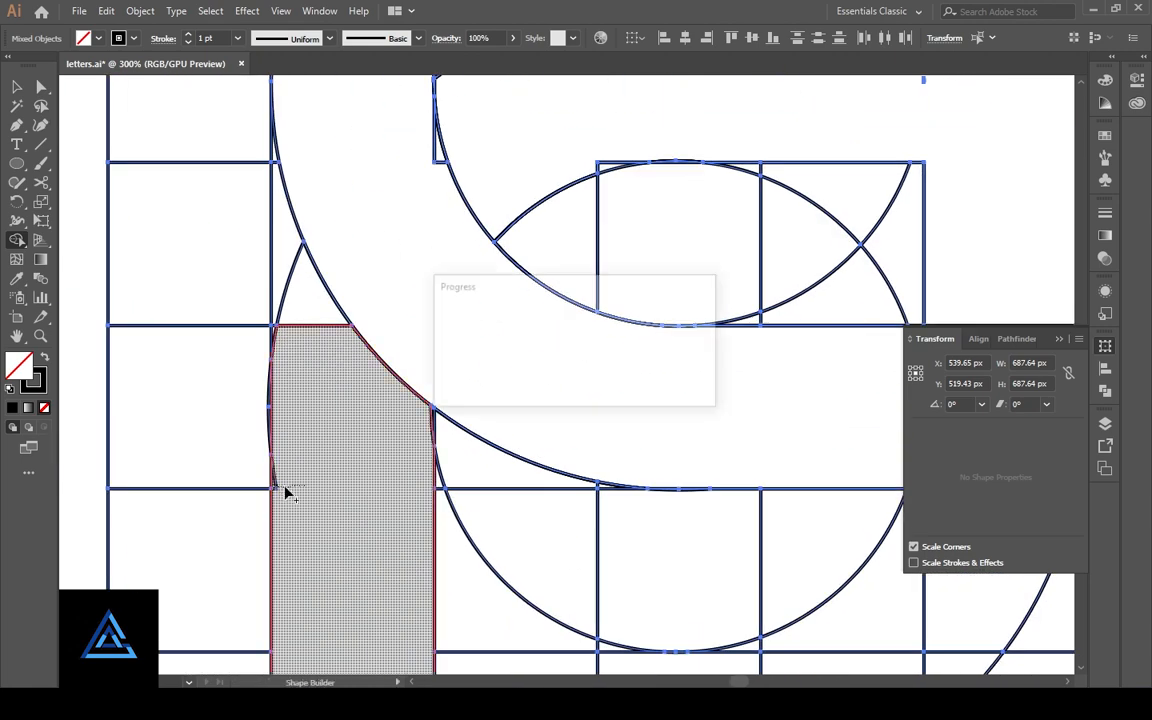
{"action": "scroll", "coordinate": [334, 496], "scroll_direction": "up", "scroll_amount": 3}
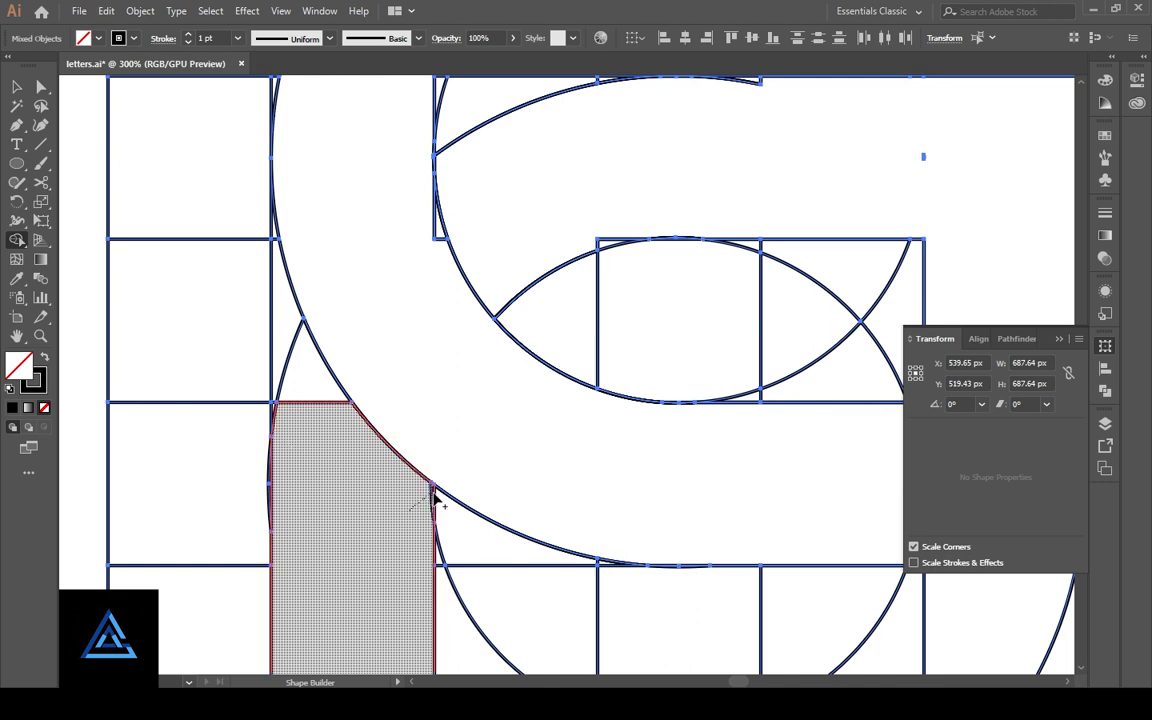
{"action": "left_click_drag", "start_coordinate": [315, 424], "coordinate": [314, 391]}
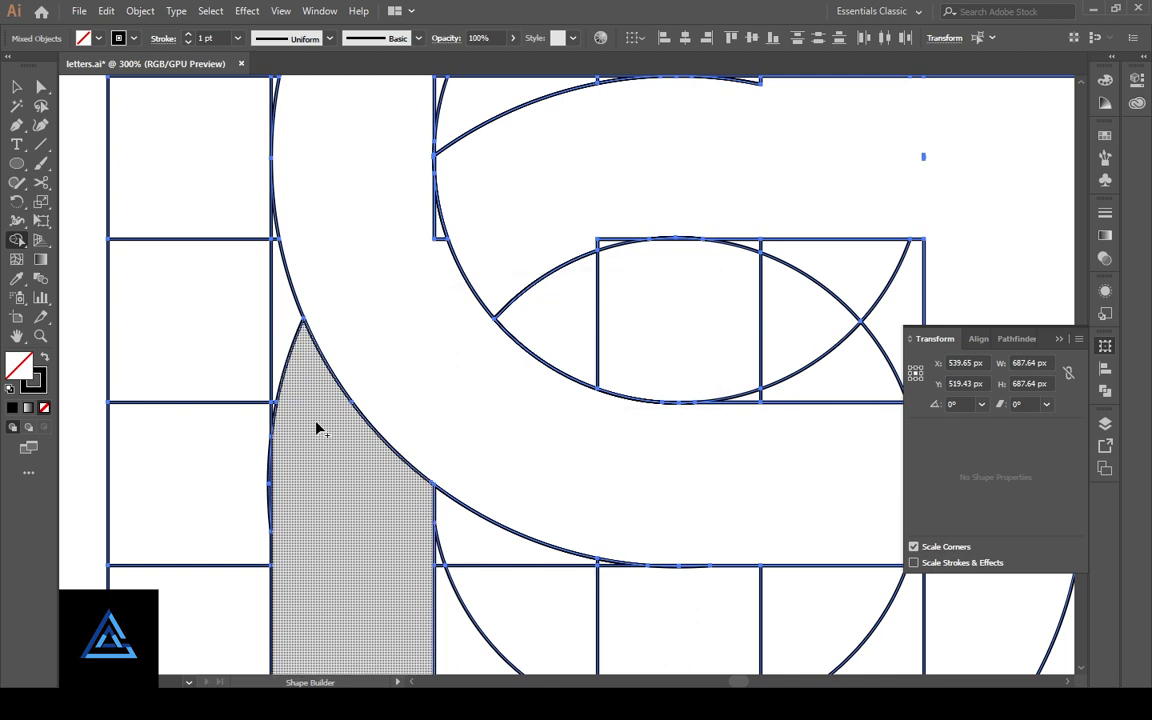
Merge the remaining slivers along the vertical edges of the curved band and the inner edge of the middle band into those shapes
{"action": "scroll", "coordinate": [316, 427], "scroll_direction": "up", "scroll_amount": 3}
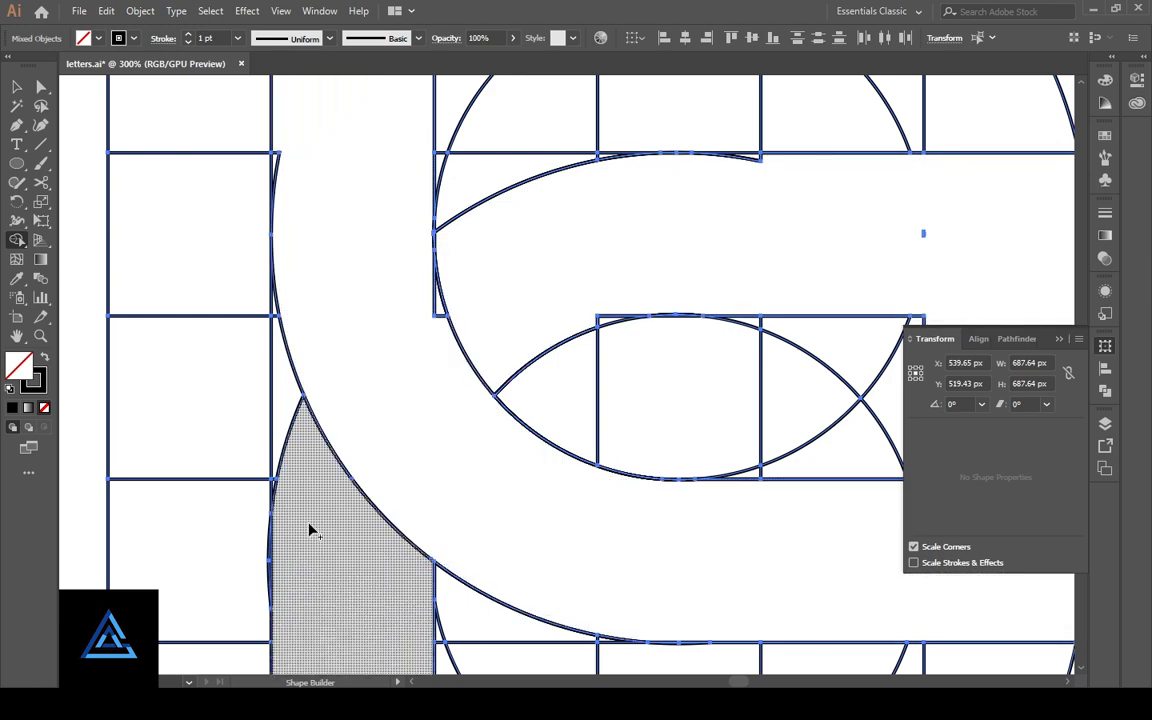
{"action": "scroll", "coordinate": [311, 531], "scroll_direction": "up", "scroll_amount": 4}
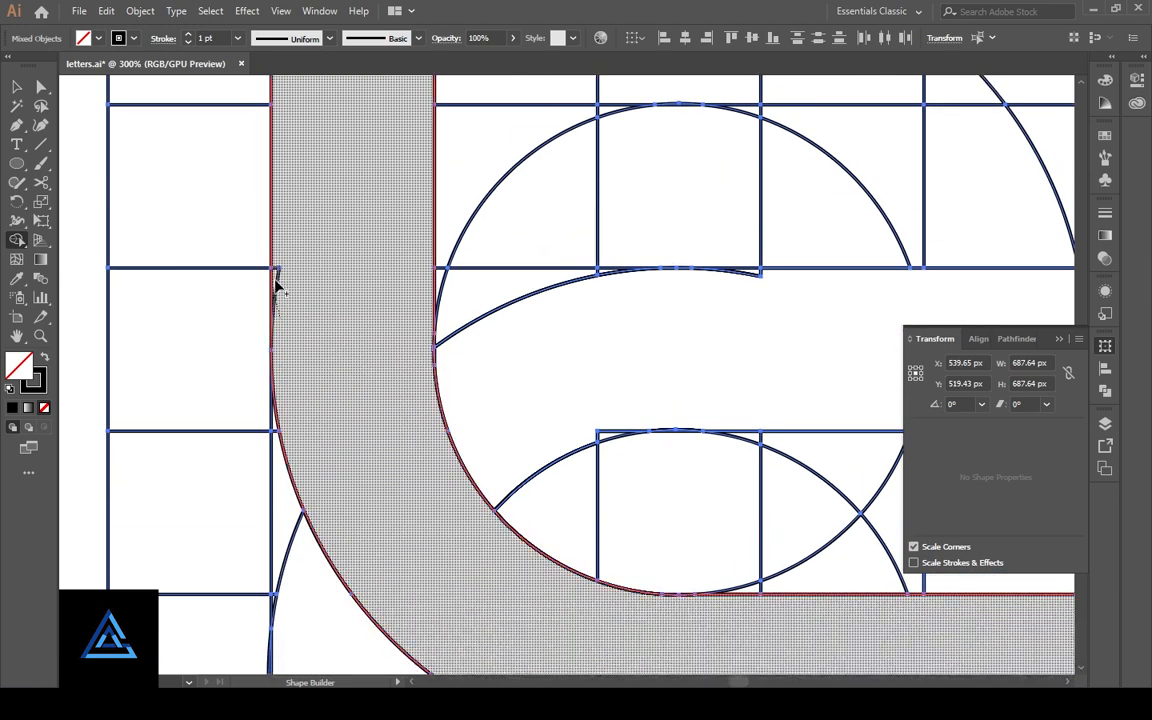
{"action": "left_click_drag", "start_coordinate": [365, 193], "coordinate": [380, 296]}
{"action": "left_click_drag", "start_coordinate": [399, 416], "coordinate": [373, 196]}
{"action": "left_click_drag", "start_coordinate": [597, 424], "coordinate": [421, 344]}
{"action": "left_click_drag", "start_coordinate": [427, 410], "coordinate": [424, 406]}
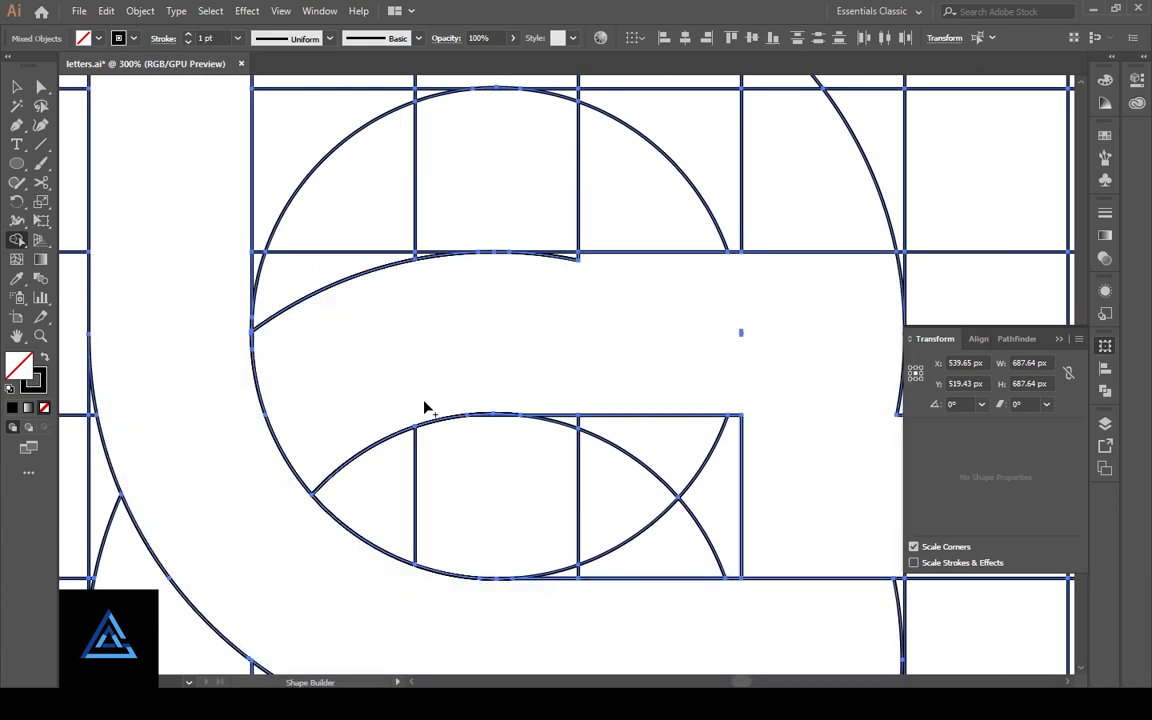
Merge the slivers at the outer edges of the middle band and the end of the large curved band into those bands
{"action": "left_click_drag", "start_coordinate": [670, 349], "coordinate": [500, 316]}
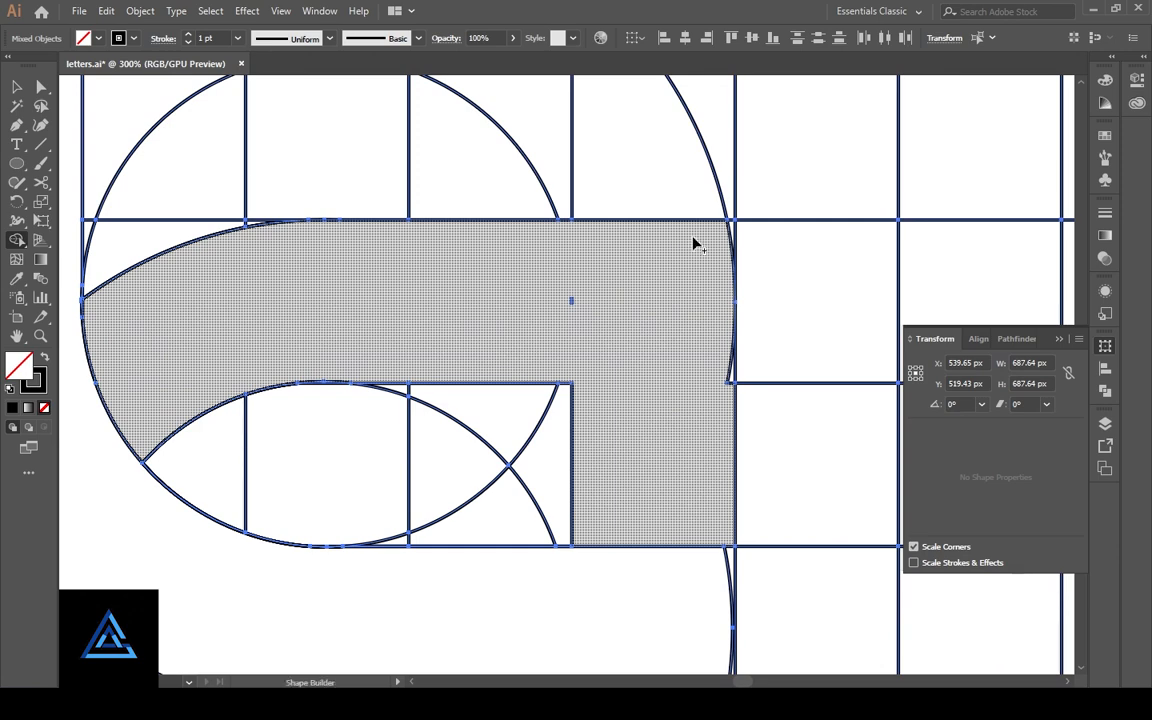
{"action": "left_click_drag", "start_coordinate": [729, 382], "coordinate": [686, 409]}
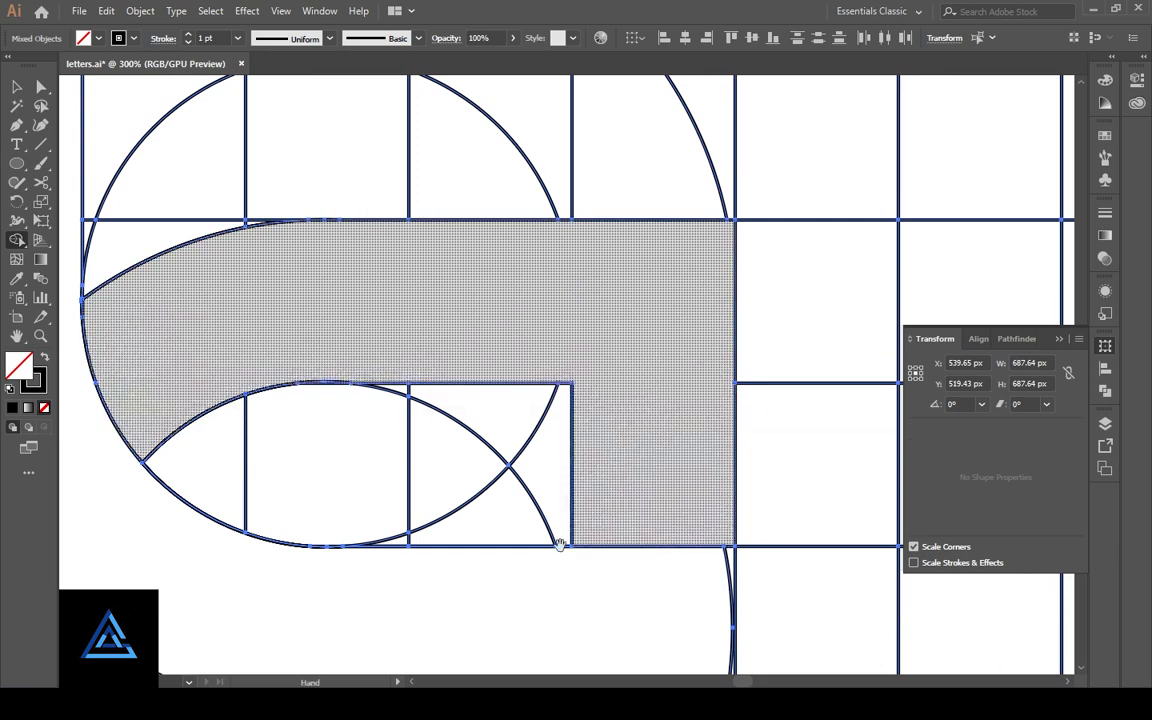
{"action": "left_click_drag", "start_coordinate": [486, 626], "coordinate": [589, 341]}
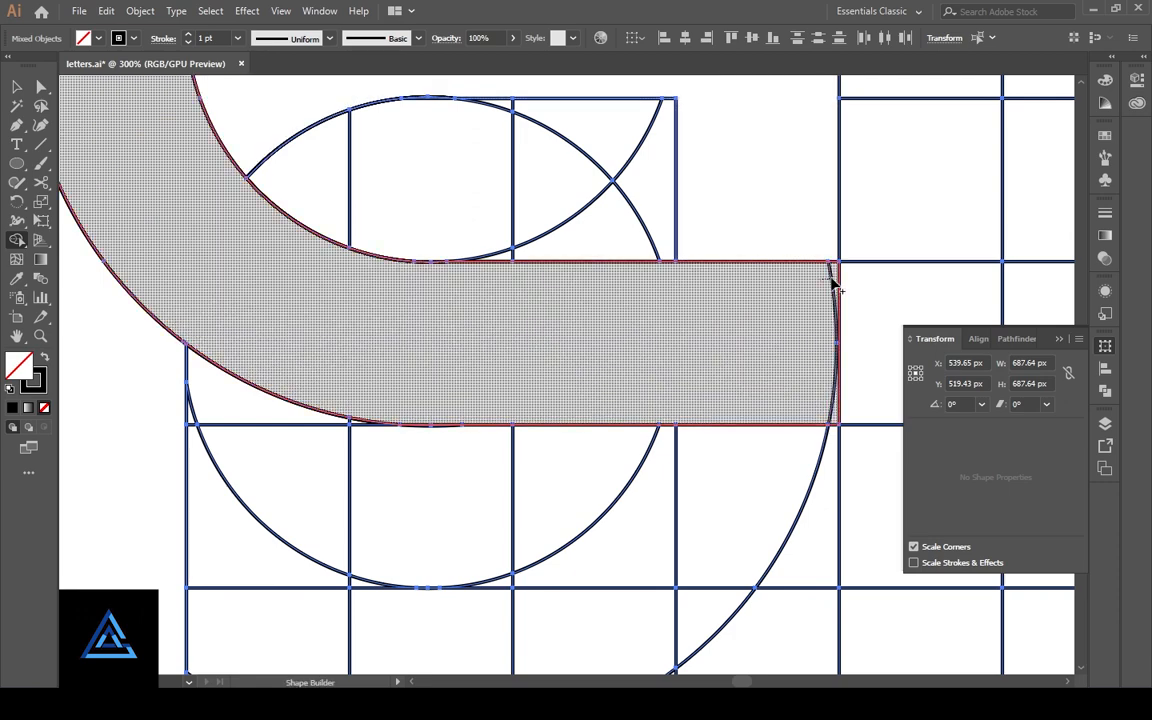
{"action": "left_click_drag", "start_coordinate": [391, 356], "coordinate": [570, 392]}
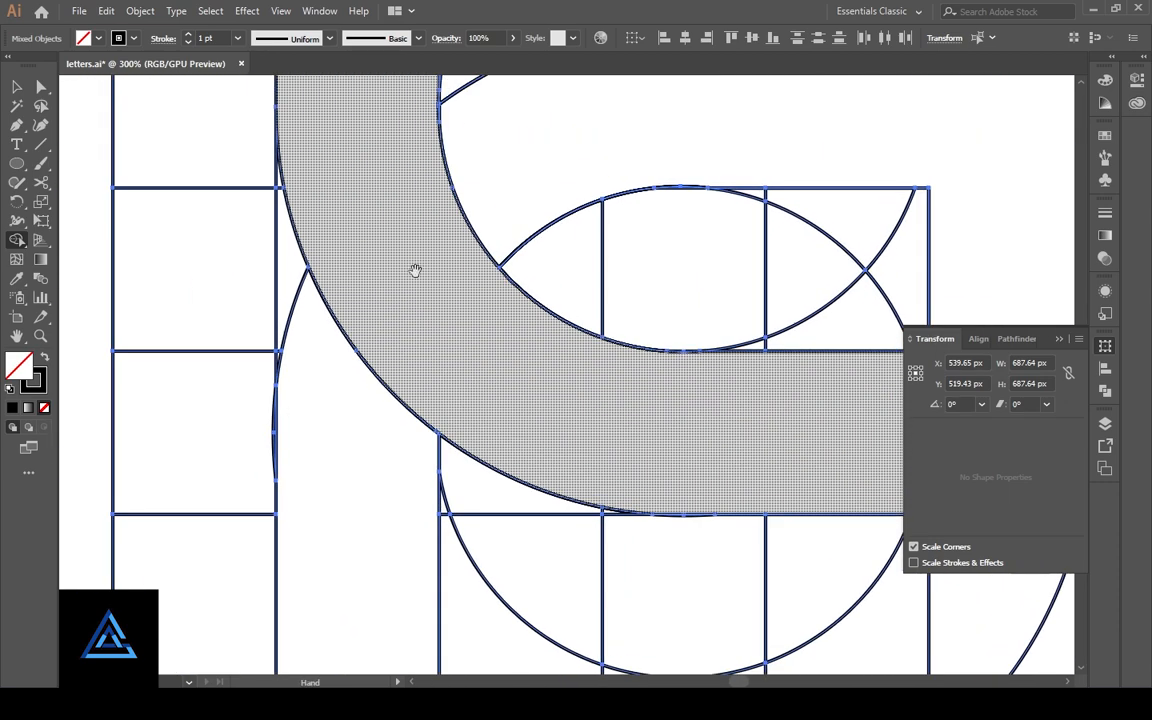
{"action": "left_click_drag", "start_coordinate": [414, 267], "coordinate": [452, 356]}
{"action": "key", "text": "ctrl+0"}
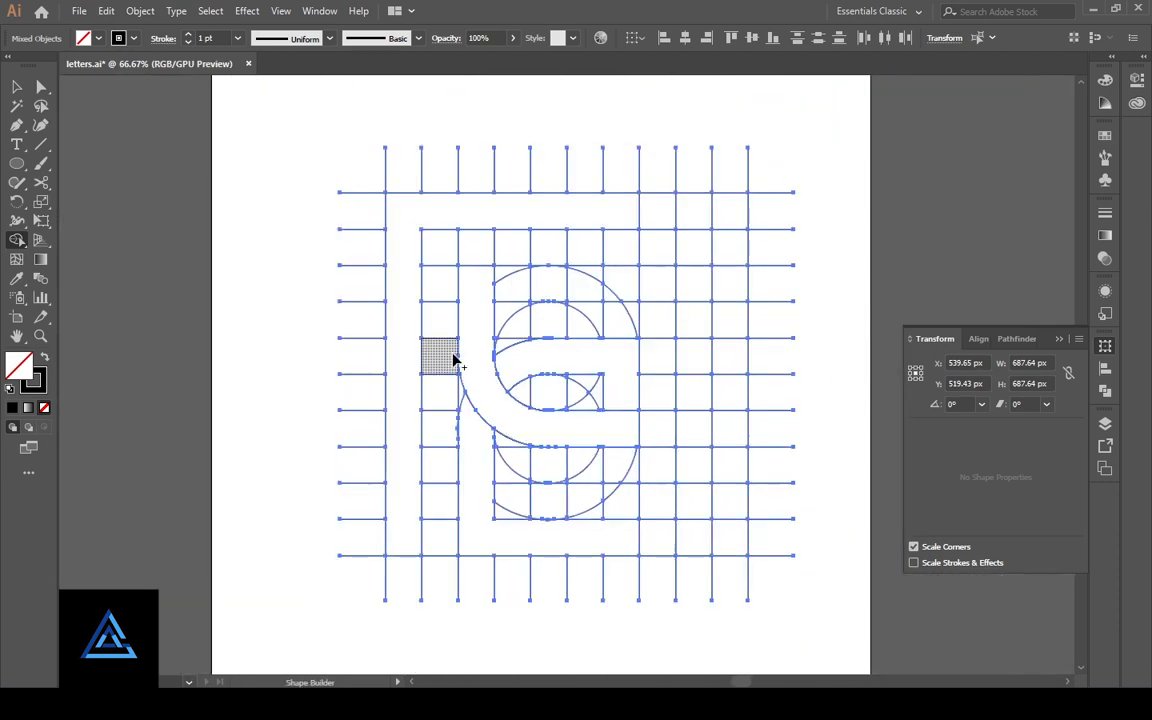
Swap to a black fill without stroke and fill the outer frame, curved band, middle band and L shape
{"action": "key", "text": "shift+x"}
{"action": "left_click", "coordinate": [406, 391]}
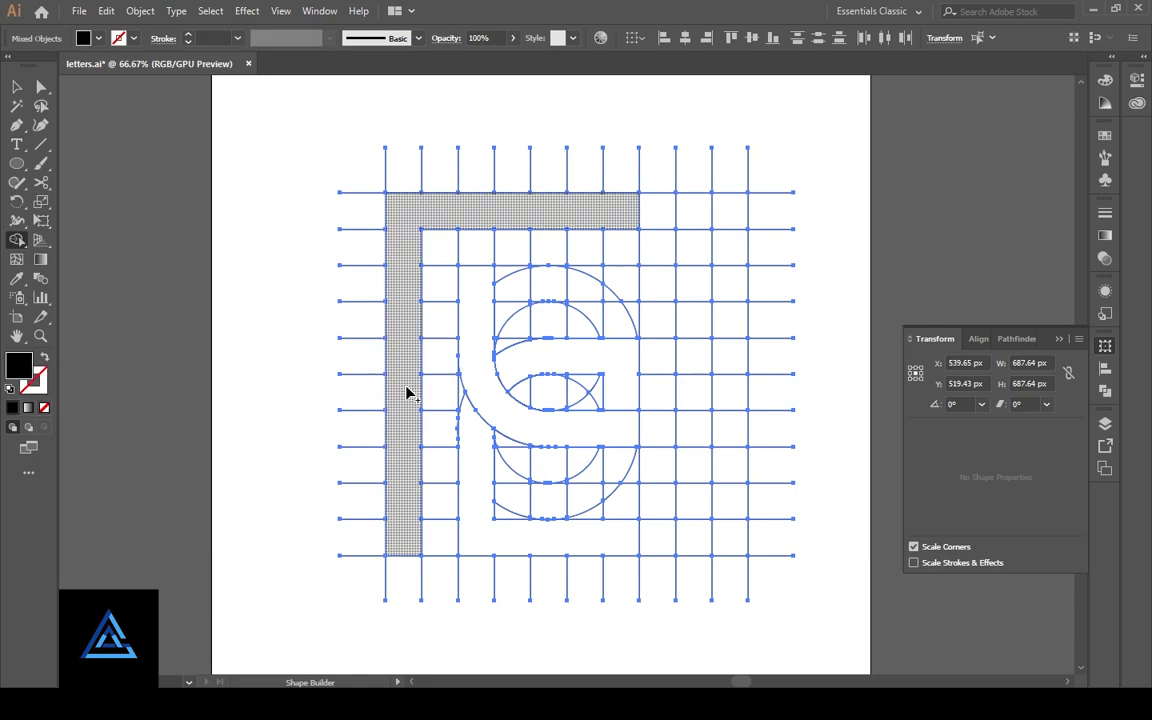
{"action": "left_click", "coordinate": [480, 462]}
{"action": "left_click", "coordinate": [531, 424]}
{"action": "left_click", "coordinate": [555, 357]}
{"action": "scroll", "coordinate": [560, 519], "scroll_direction": "down", "scroll_amount": 2}
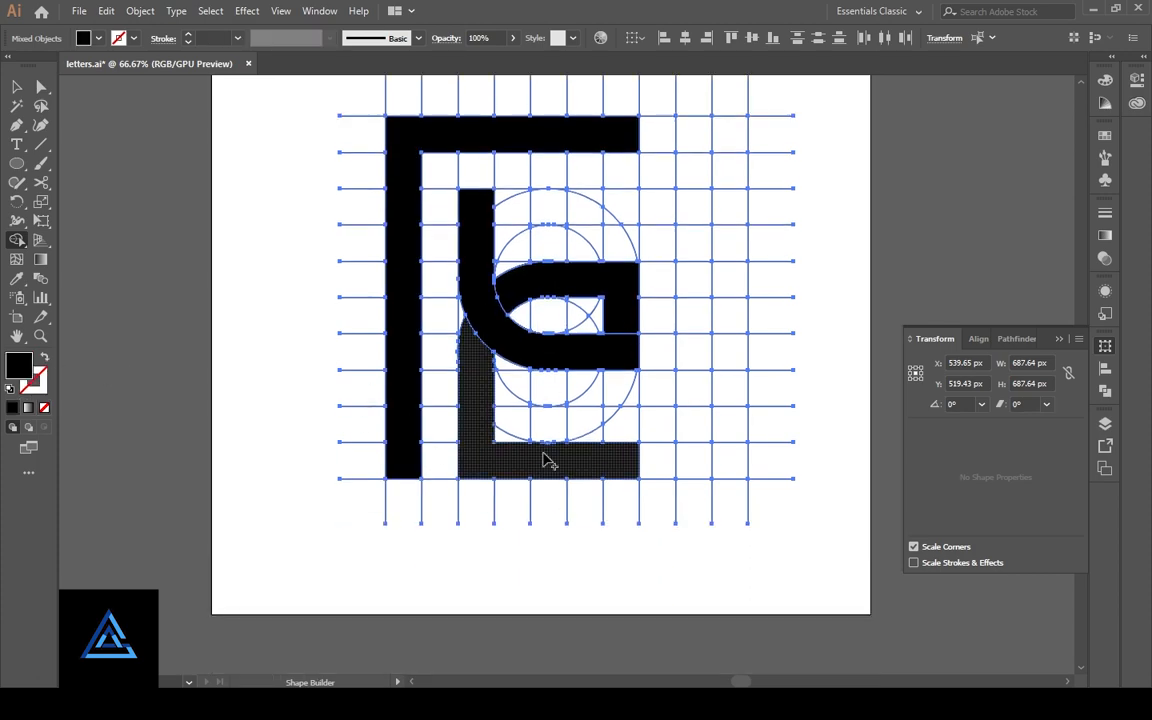
Merge the tiny sliver above the oval opening into the middle band and check the band's upper and lower edges
{"action": "key", "text": "ctrl+plus"}
{"action": "key", "text": "ctrl+plus"}
{"action": "key", "text": "ctrl+plus"}
{"action": "key", "text": "ctrl+plus"}
{"action": "key", "text": "ctrl+plus"}
{"action": "left_click_drag", "start_coordinate": [514, 658], "coordinate": [508, 506]}
{"action": "key", "text": "ctrl+plus"}
{"action": "key", "text": "ctrl+plus"}
{"action": "key", "text": "ctrl+plus"}
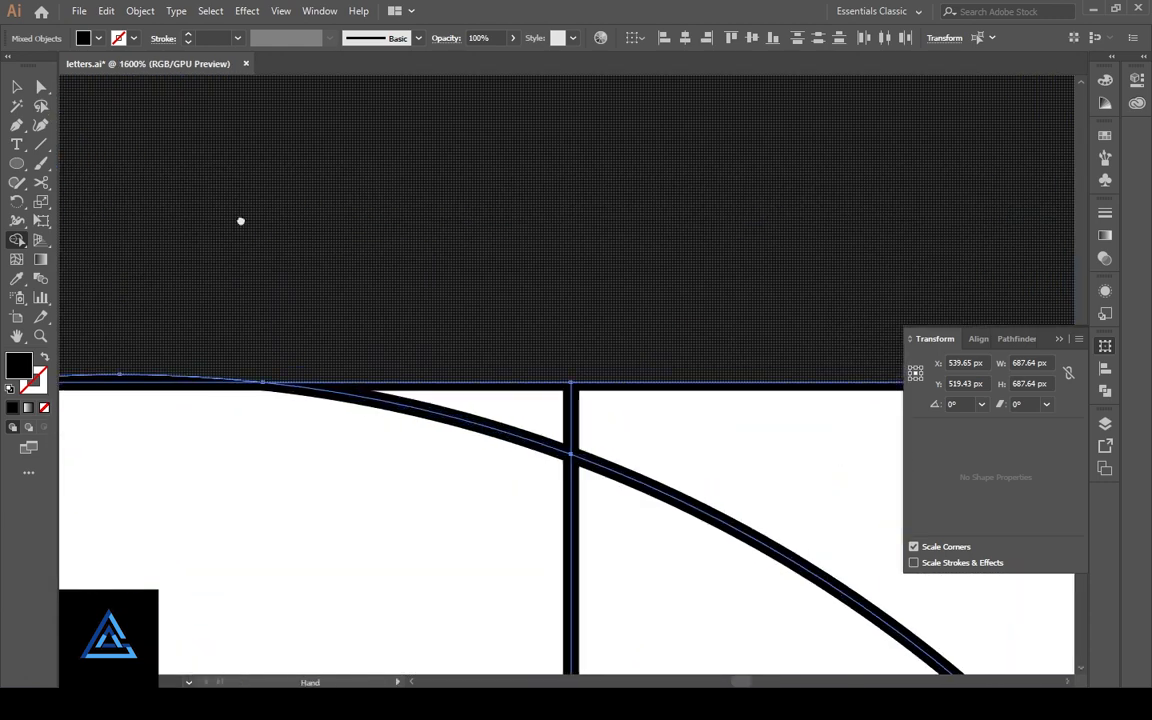
{"action": "key", "text": "ctrl+plus"}
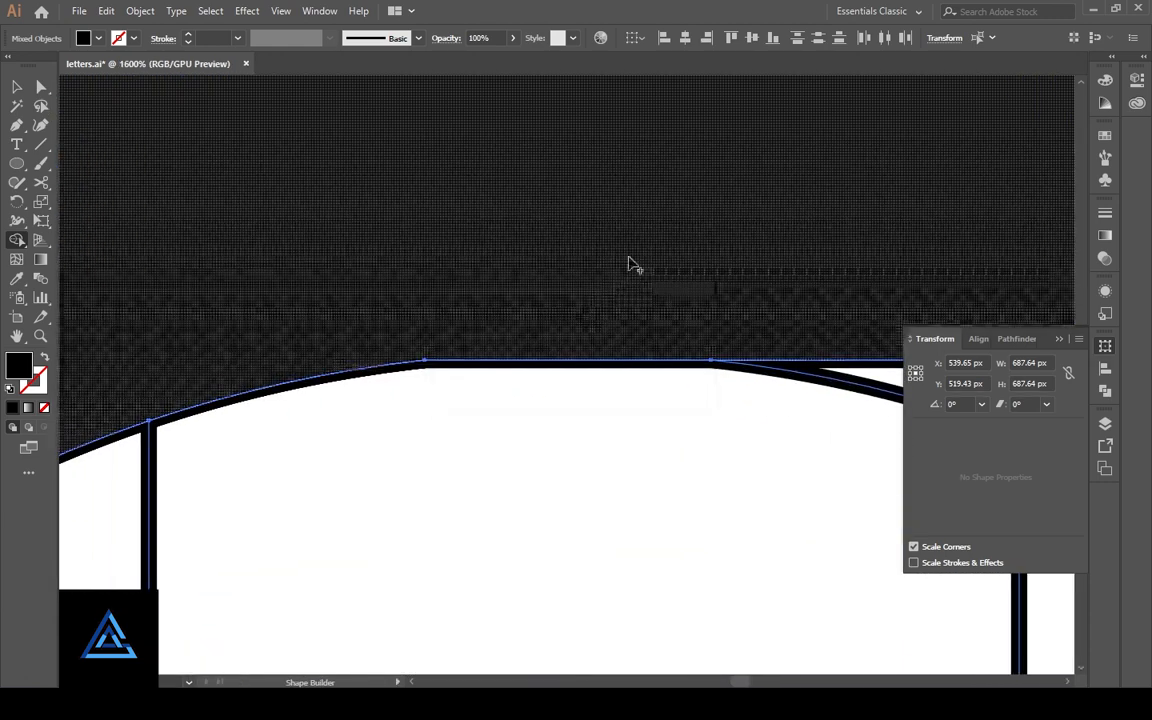
{"action": "scroll", "coordinate": [632, 265], "scroll_direction": "up", "scroll_amount": 1}
{"action": "scroll", "coordinate": [632, 265], "scroll_direction": "down", "scroll_amount": 7}
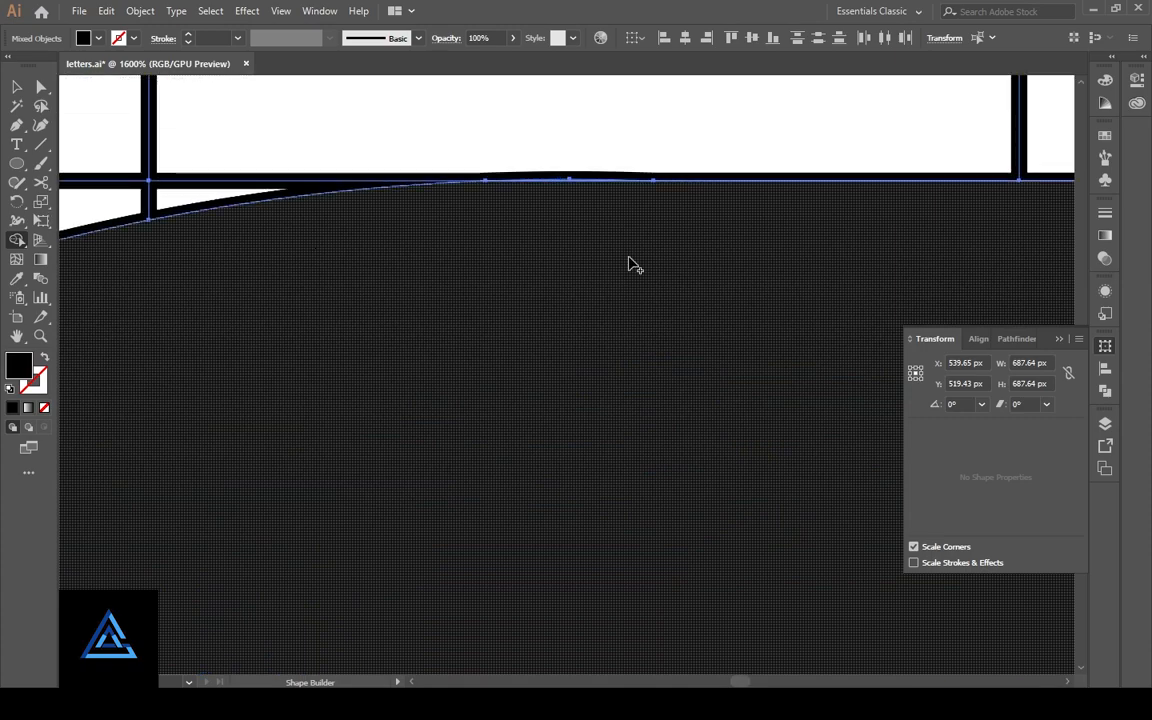
{"action": "scroll", "coordinate": [632, 265], "scroll_direction": "down", "scroll_amount": 15}
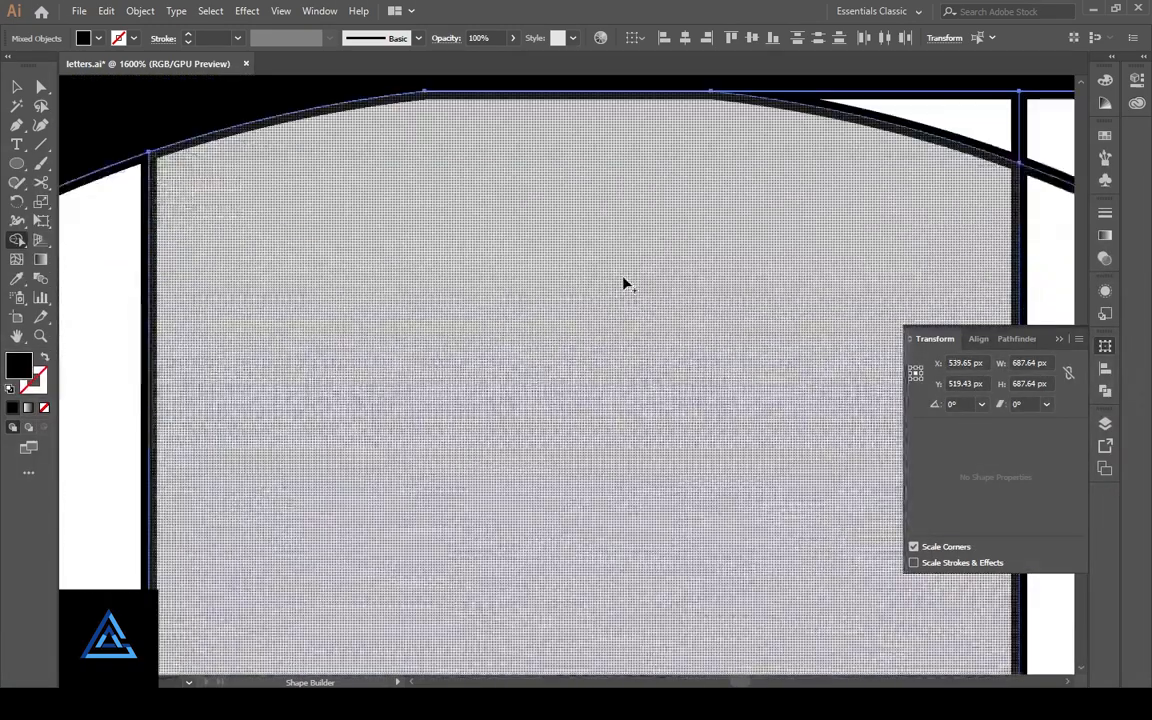
{"action": "scroll", "coordinate": [622, 288], "scroll_direction": "down", "scroll_amount": 4}
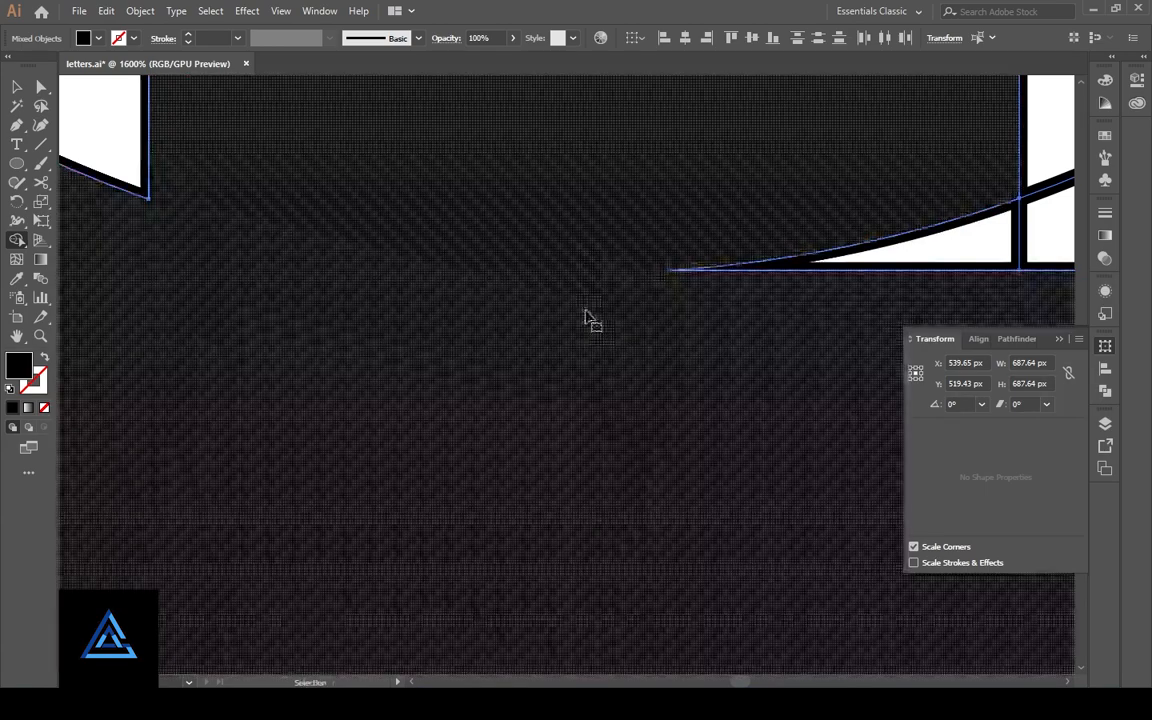
Merge the sliver below the oval opening into the large curved band and check the edges down to the L shape's base
{"action": "left_click", "coordinate": [585, 282]}
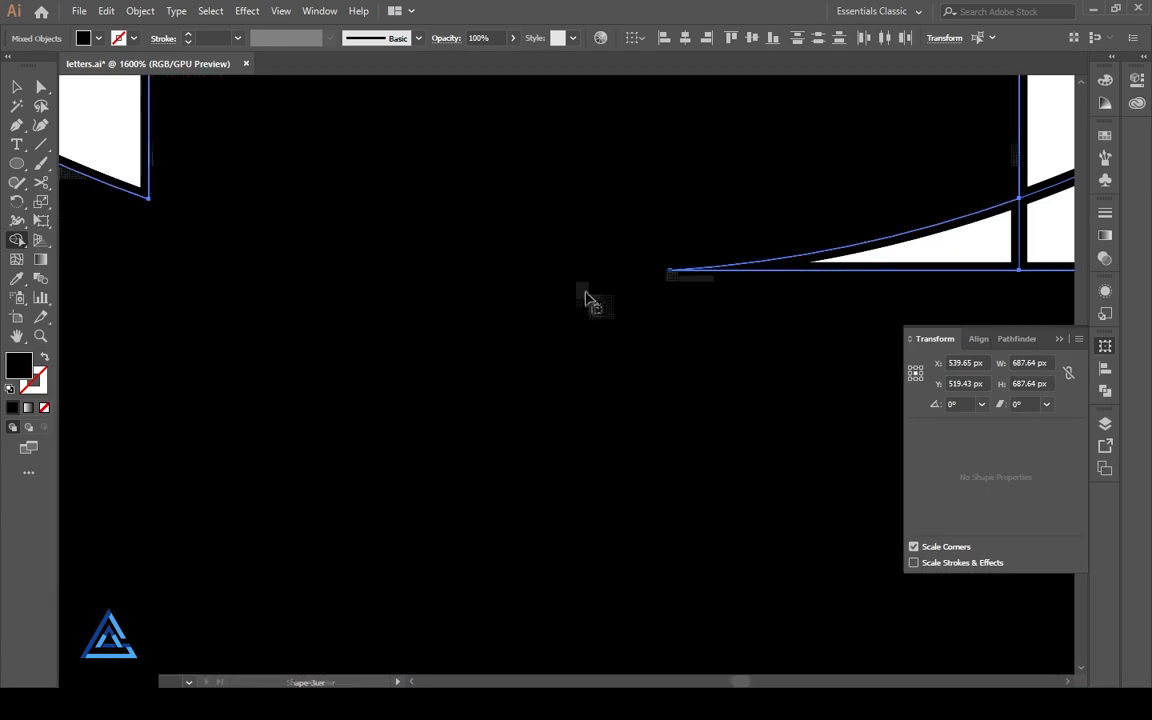
{"action": "left_click_drag", "start_coordinate": [583, 273], "coordinate": [605, 287]}
{"action": "key", "text": "space"}
{"action": "left_click_drag", "start_coordinate": [601, 505], "coordinate": [599, 290]}
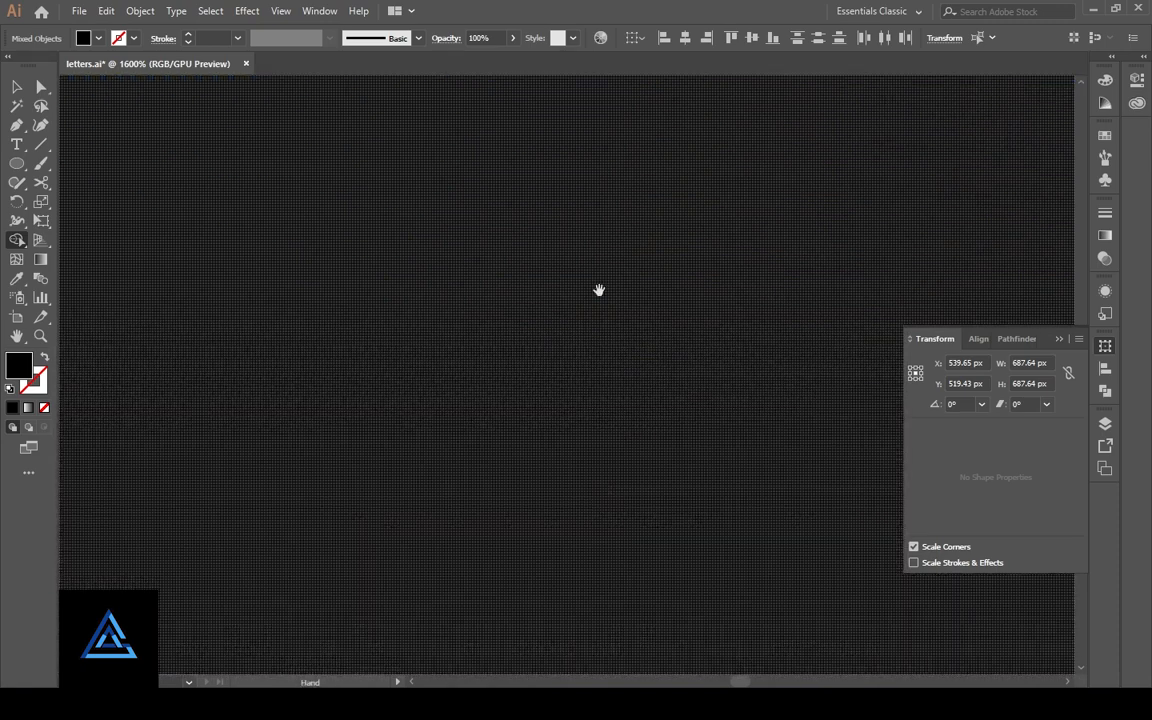
{"action": "left_click_drag", "start_coordinate": [609, 625], "coordinate": [577, 200]}
{"action": "left_click_drag", "start_coordinate": [554, 665], "coordinate": [563, 185]}
{"action": "mouse_move", "coordinate": [552, 640]}
{"action": "left_mouse_down"}
{"action": "mouse_move", "coordinate": [555, 190]}
{"action": "mouse_move", "coordinate": [574, 247]}
{"action": "left_mouse_up"}
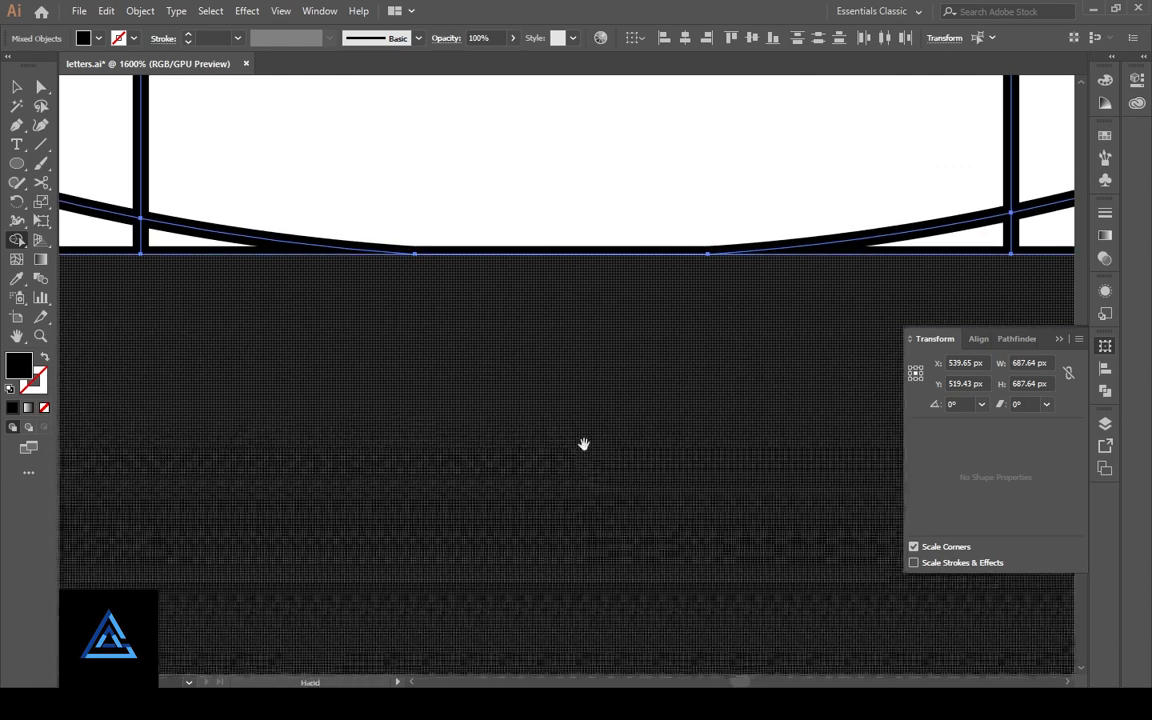
{"action": "left_click_drag", "start_coordinate": [584, 445], "coordinate": [575, 277]}
{"action": "key", "text": "ctrl+minus"}
{"action": "key", "text": "ctrl+minus"}
{"action": "key", "text": "ctrl+minus"}
{"action": "key", "text": "ctrl+minus"}
{"action": "key", "text": "ctrl+minus"}
{"action": "key", "text": "ctrl+minus"}
{"action": "key", "text": "ctrl+minus"}
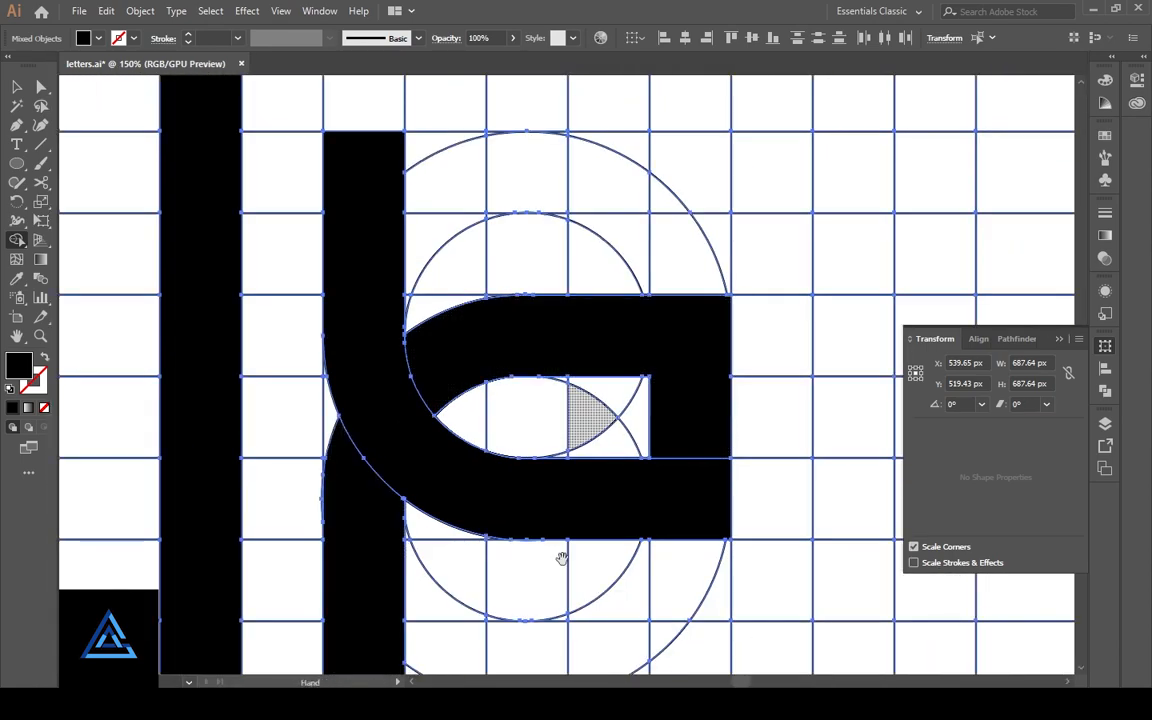
{"action": "left_click_drag", "start_coordinate": [562, 557], "coordinate": [612, 411]}
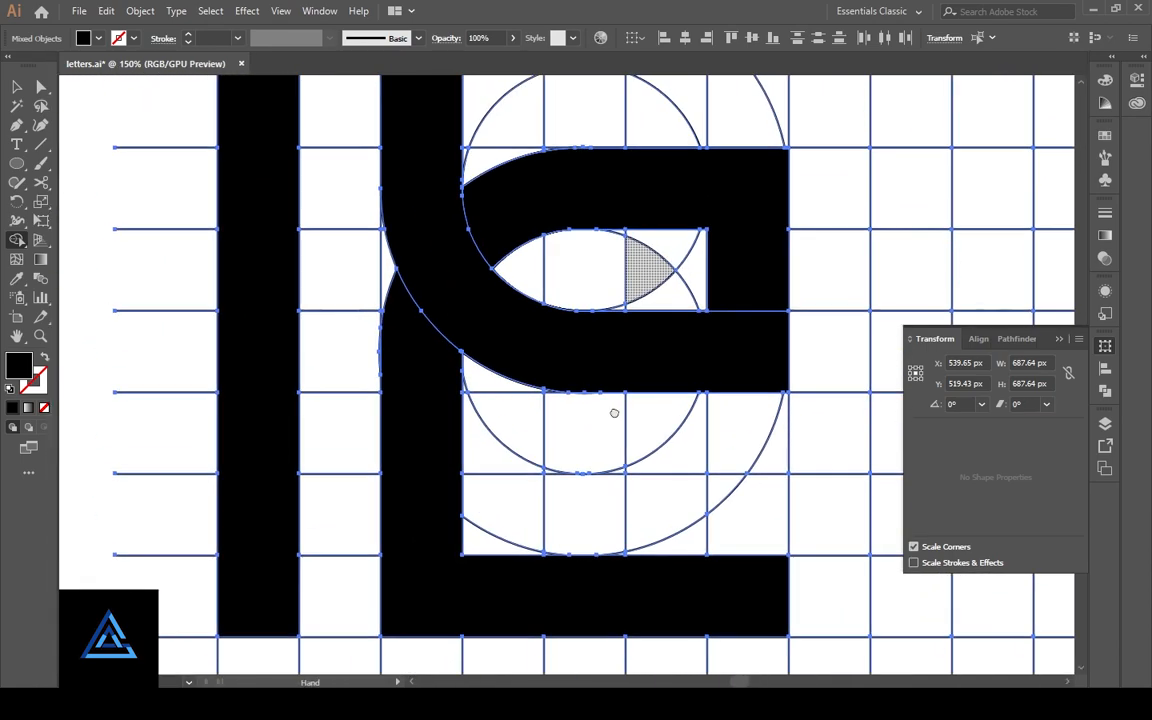
Cut the four black letter shapes out of the grid artwork
{"action": "key", "text": "ctrl+minus"}
{"action": "key", "text": "ctrl+minus"}
{"action": "key", "text": "ctrl+shift+a"}
{"action": "left_click", "coordinate": [18, 88]}
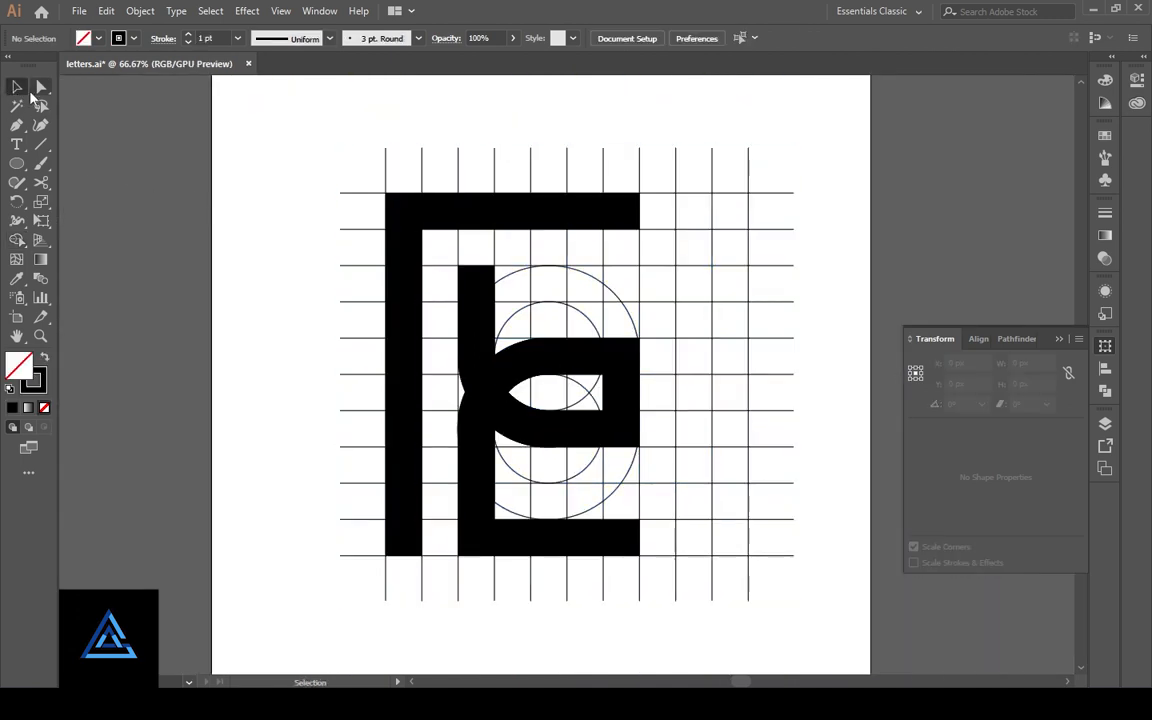
{"action": "left_click", "coordinate": [399, 360]}
{"action": "left_click", "coordinate": [505, 403], "text": "shift"}
{"action": "left_click", "coordinate": [559, 359], "text": "shift"}
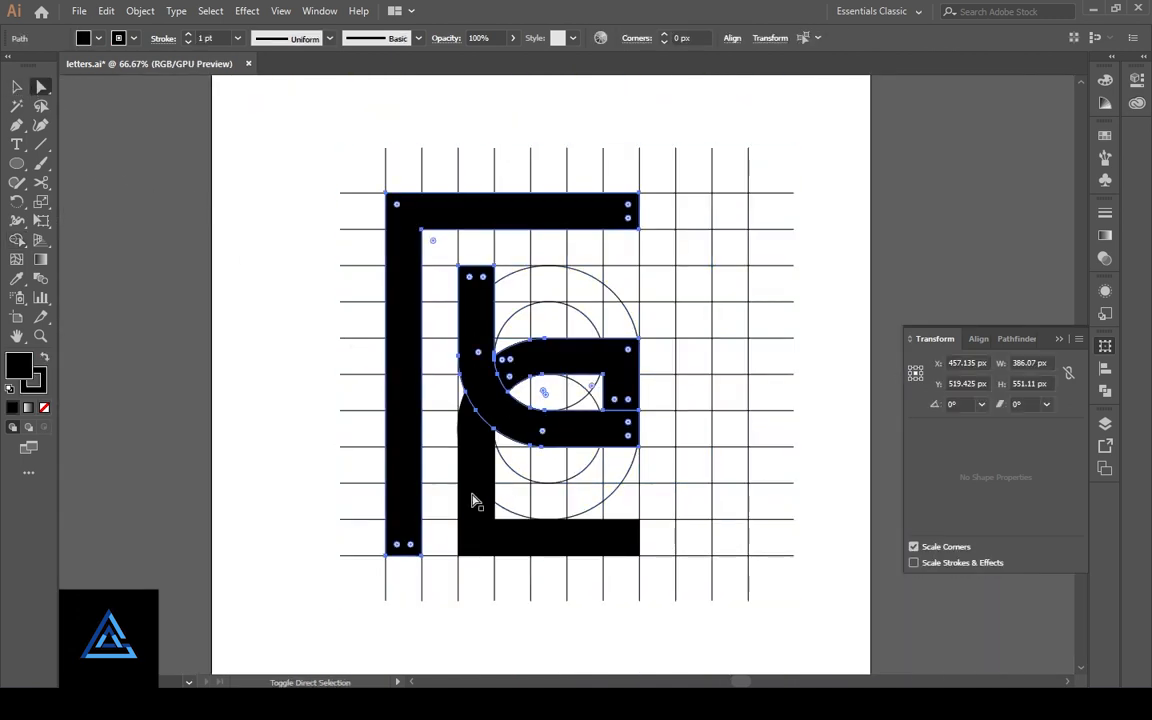
{"action": "left_click", "coordinate": [472, 496], "text": "shift"}
{"action": "key", "text": "Delete"}
Delete the remaining grid lines and circle arcs, and paste the cut letter shapes back onto the artboard
{"action": "key", "text": "v"}
{"action": "left_click_drag", "start_coordinate": [309, 129], "coordinate": [812, 635]}
{"action": "key", "text": "Delete"}
{"action": "key", "text": "ctrl+f"}
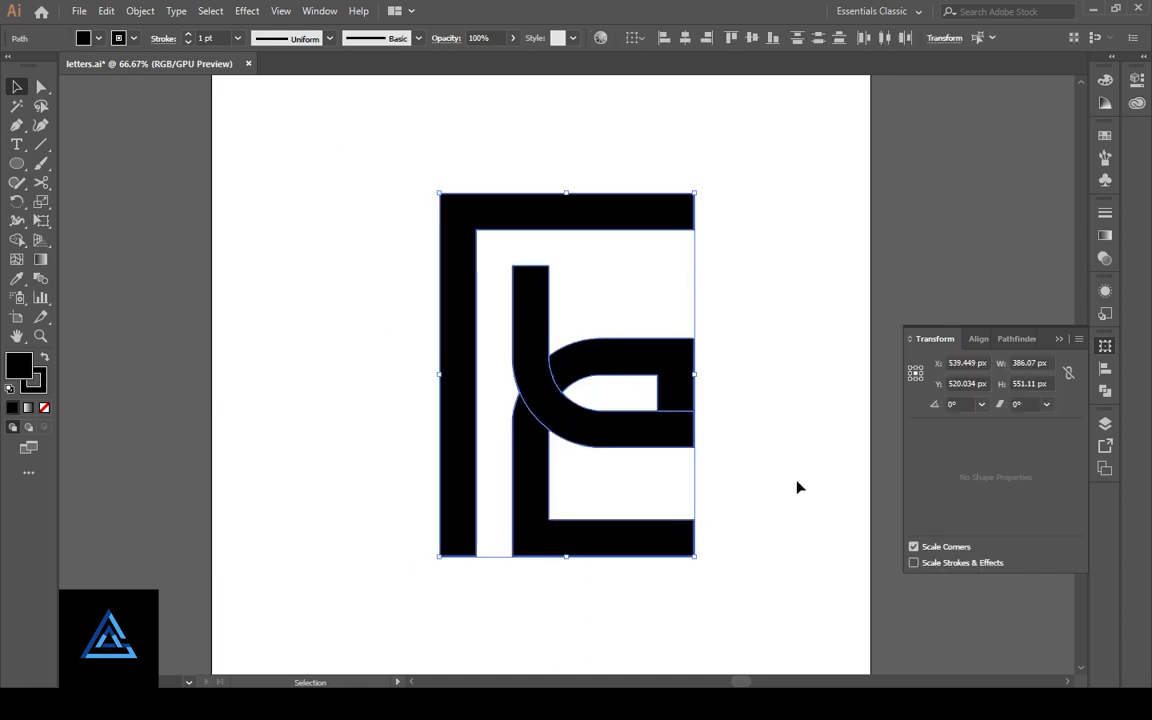
{"action": "left_click", "coordinate": [741, 472]}
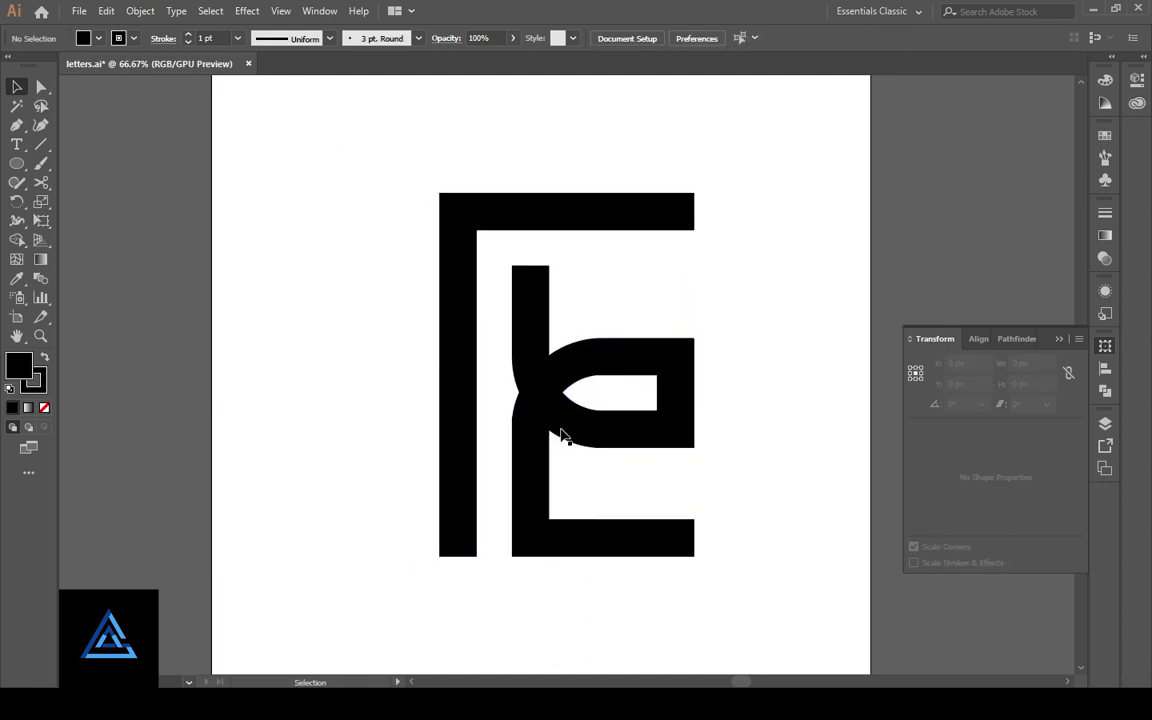
Fully round both free ends of the outer frame shape with 27.5 px corners
{"action": "mouse_move", "coordinate": [445, 552]}
{"action": "left_mouse_down"}
{"action": "mouse_move", "coordinate": [487, 562]}
{"action": "mouse_move", "coordinate": [457, 537]}
{"action": "left_mouse_up"}
{"action": "left_click", "coordinate": [460, 591]}
{"action": "key", "text": "a"}
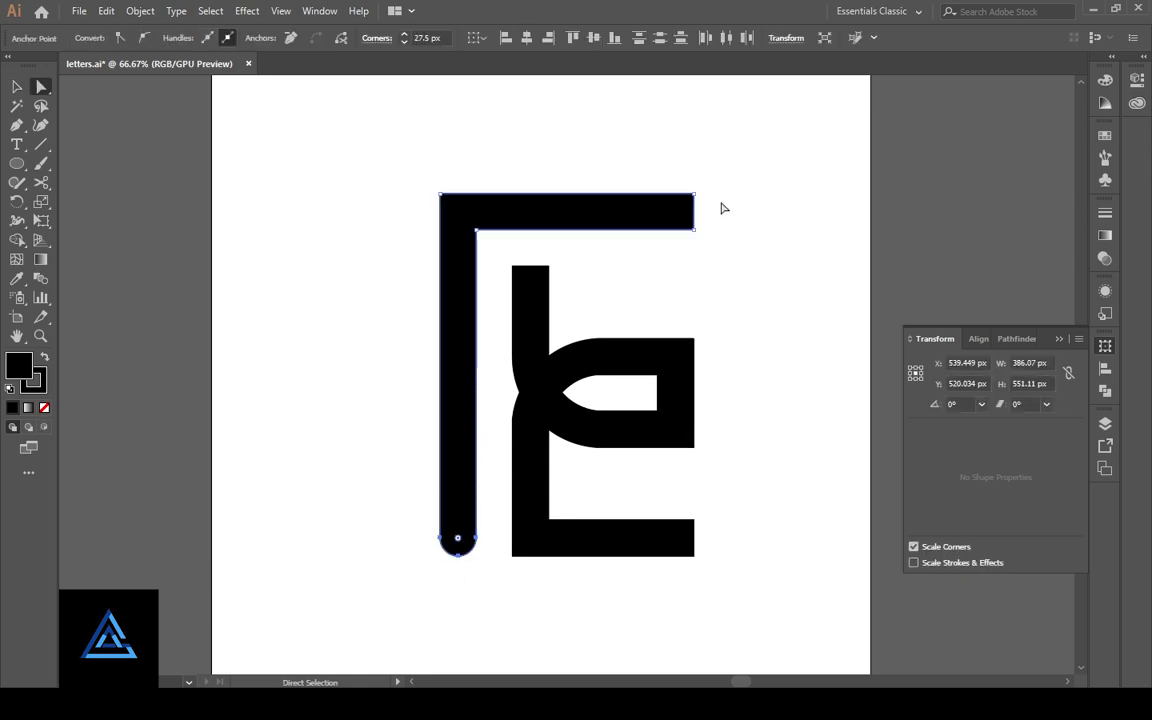
{"action": "left_click_drag", "start_coordinate": [682, 211], "coordinate": [663, 226]}
{"action": "left_click", "coordinate": [625, 273]}
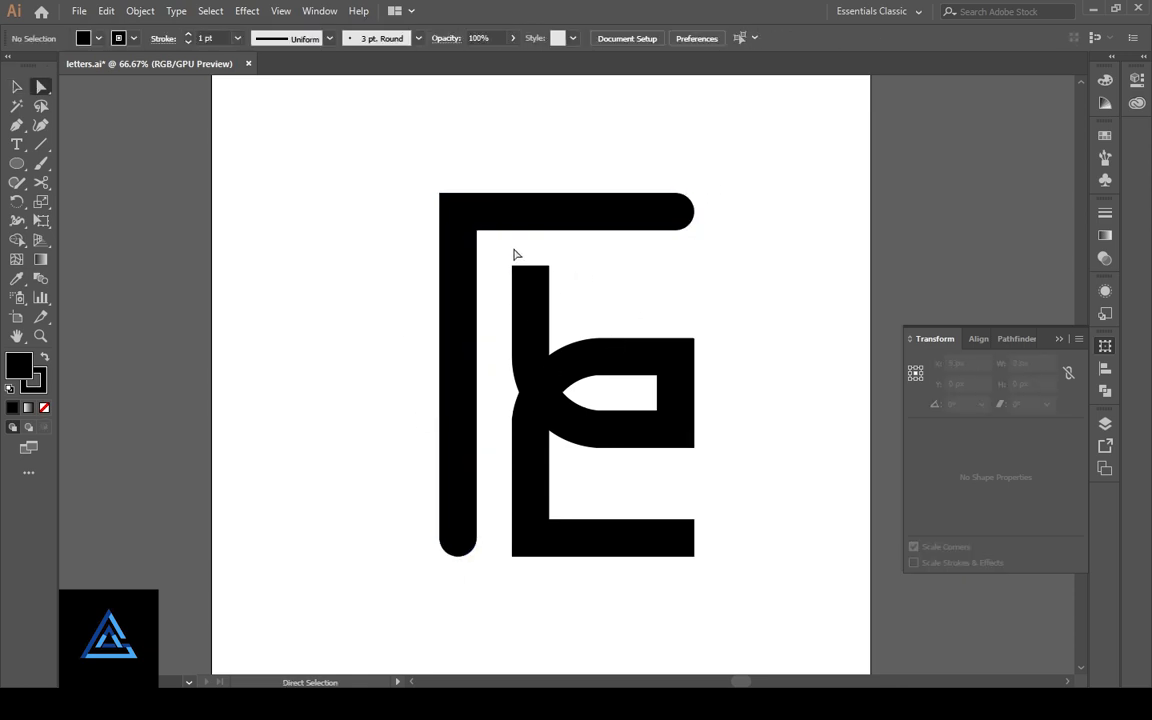
Fully round the upper end of the curved band and the free end of the L shape's base with 27.5 px corners
{"action": "left_click_drag", "start_coordinate": [511, 247], "coordinate": [589, 321]}
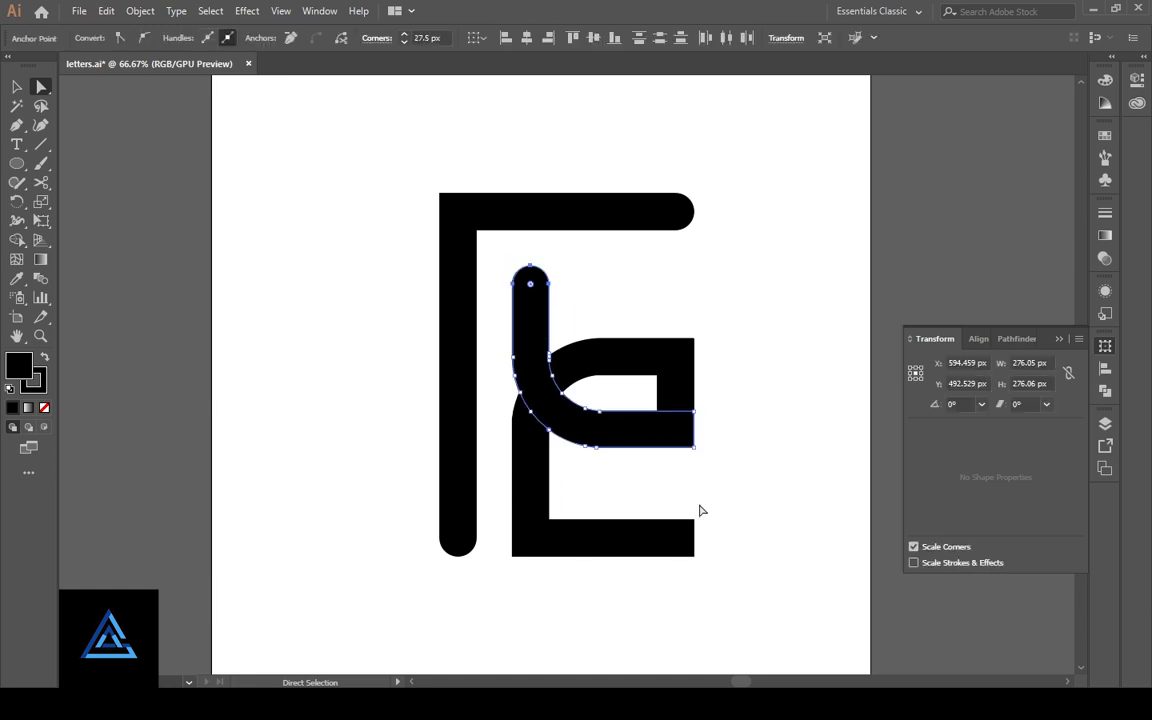
{"action": "left_click_drag", "start_coordinate": [690, 574], "coordinate": [676, 512]}
Try rounding the horizontal end of the curved band and the lower end of the middle band
{"action": "left_click", "coordinate": [679, 437]}
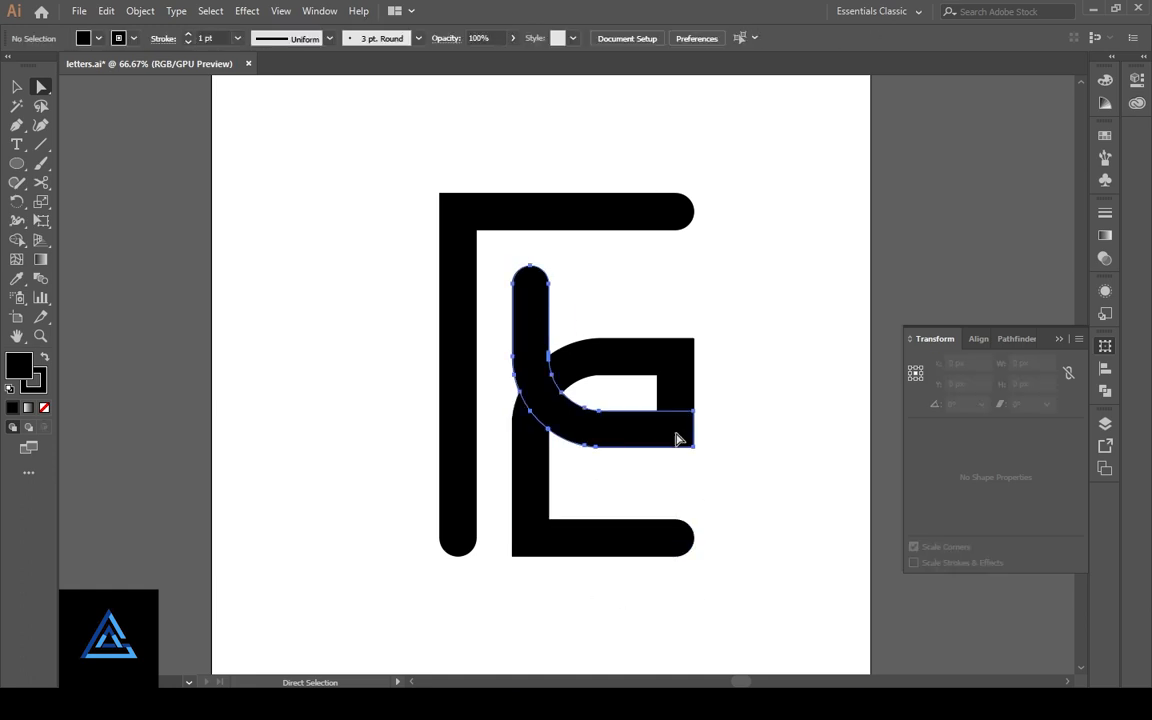
{"action": "left_click_drag", "start_coordinate": [692, 412], "coordinate": [695, 456]}
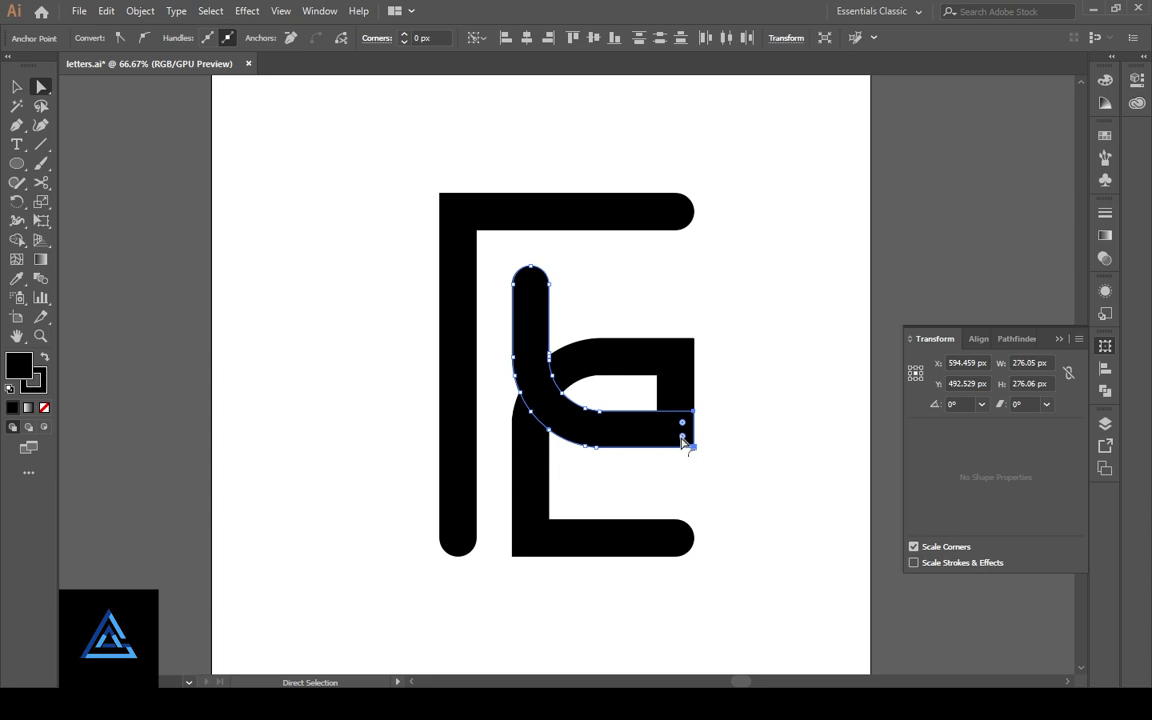
{"action": "left_click", "coordinate": [674, 400]}
{"action": "mouse_move", "coordinate": [652, 403]}
{"action": "left_mouse_down"}
{"action": "mouse_move", "coordinate": [695, 415]}
{"action": "mouse_move", "coordinate": [674, 404]}
{"action": "left_mouse_up"}
{"action": "left_click", "coordinate": [727, 405]}
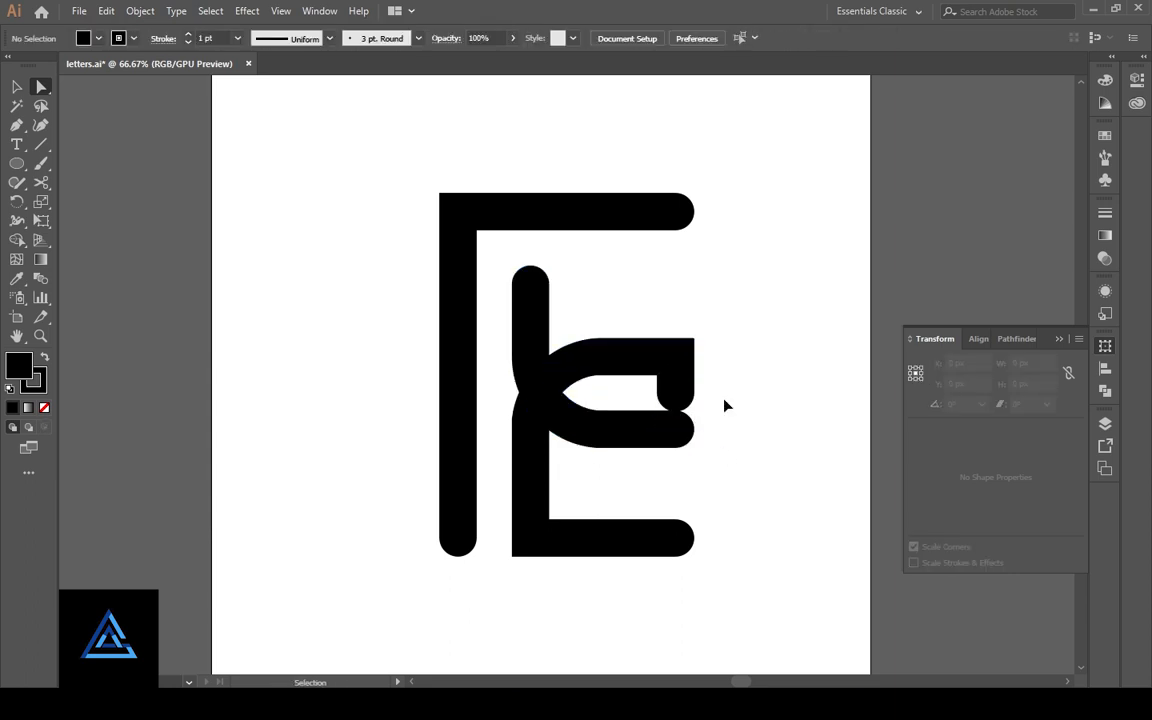
{"action": "key", "text": "ctrl+equal"}
{"action": "key", "text": "ctrl+equal"}
{"action": "left_click_drag", "start_coordinate": [724, 423], "coordinate": [649, 405]}
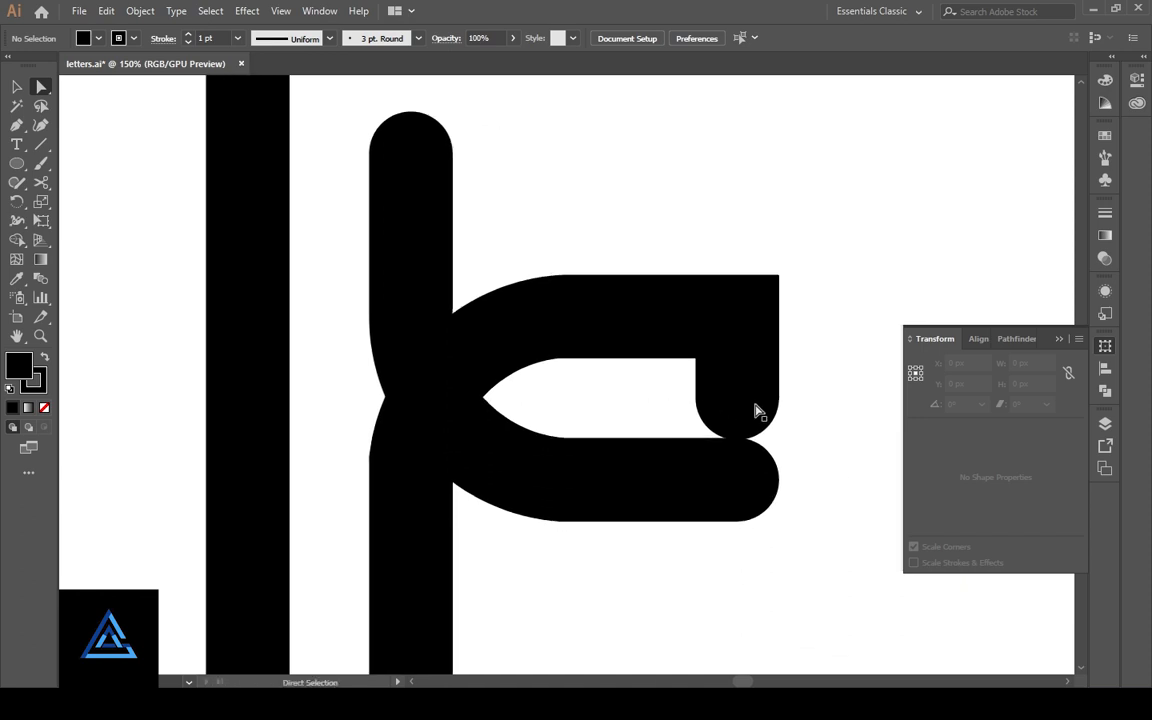
Undo the corner rounding on the middle band's lower end and the curved band's horizontal end
{"action": "left_click", "coordinate": [598, 408]}
{"action": "left_click", "coordinate": [17, 87]}
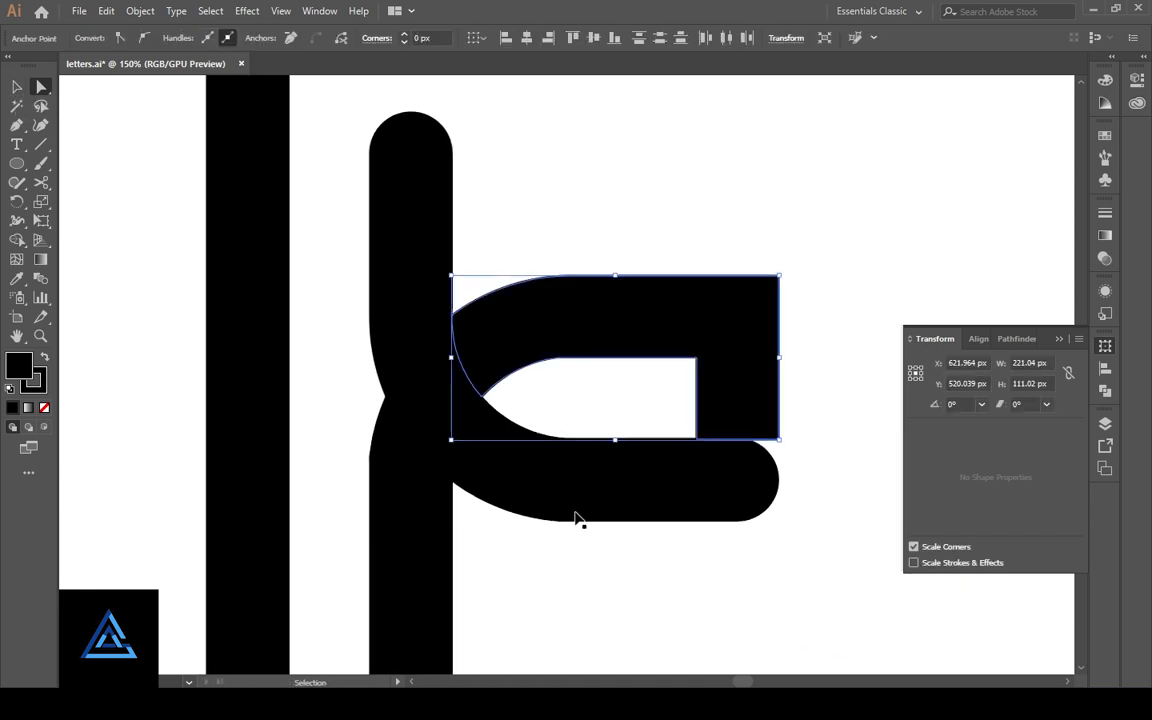
{"action": "left_click", "coordinate": [576, 516]}
{"action": "left_click_drag", "start_coordinate": [738, 480], "coordinate": [771, 587]}
{"action": "left_click", "coordinate": [771, 587]}
{"action": "key", "text": "ctrl+minus"}
{"action": "key", "text": "ctrl+minus"}
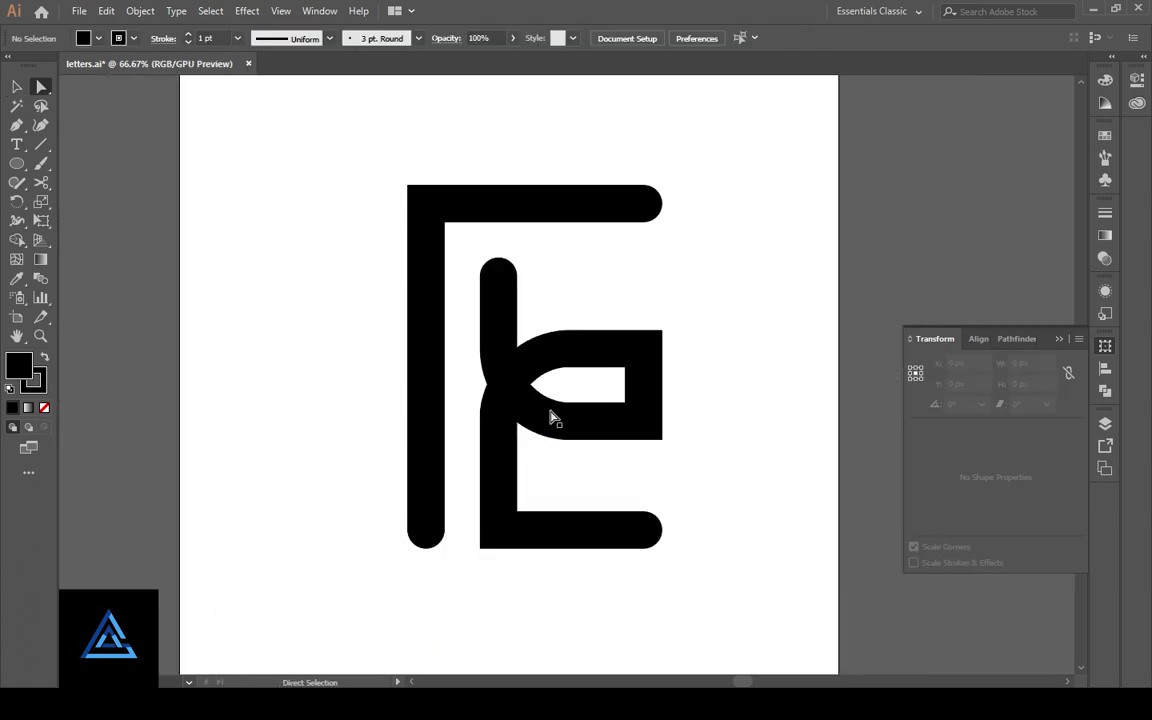
Smooth the inner and outer anchor points where the curved band's arc meets its straight horizontal arm by rounding their corners
{"action": "left_click", "coordinate": [551, 420]}
{"action": "left_click", "coordinate": [150, 9]}
{"action": "left_click", "coordinate": [389, 307]}
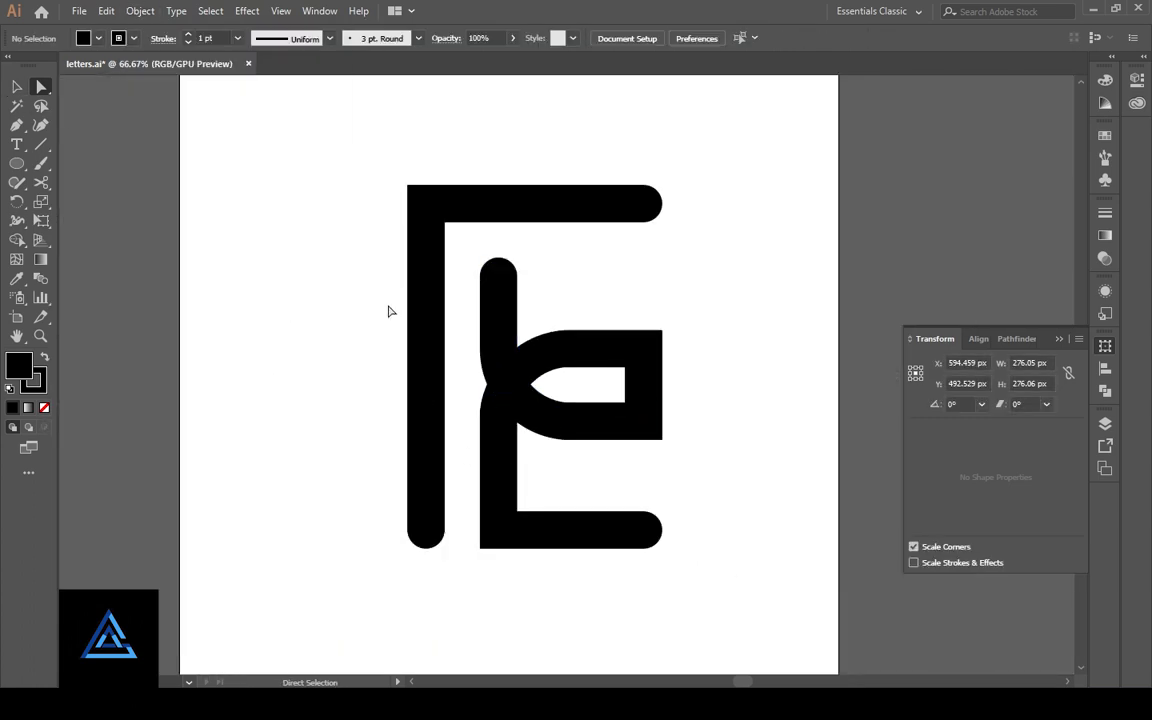
{"action": "key", "text": "ctrl+plus"}
{"action": "key", "text": "ctrl+plus"}
{"action": "key", "text": "ctrl+plus"}
{"action": "key", "text": "ctrl+plus"}
{"action": "left_click_drag", "start_coordinate": [575, 501], "coordinate": [558, 315]}
{"action": "left_click", "coordinate": [556, 318]}
{"action": "left_click", "coordinate": [554, 303]}
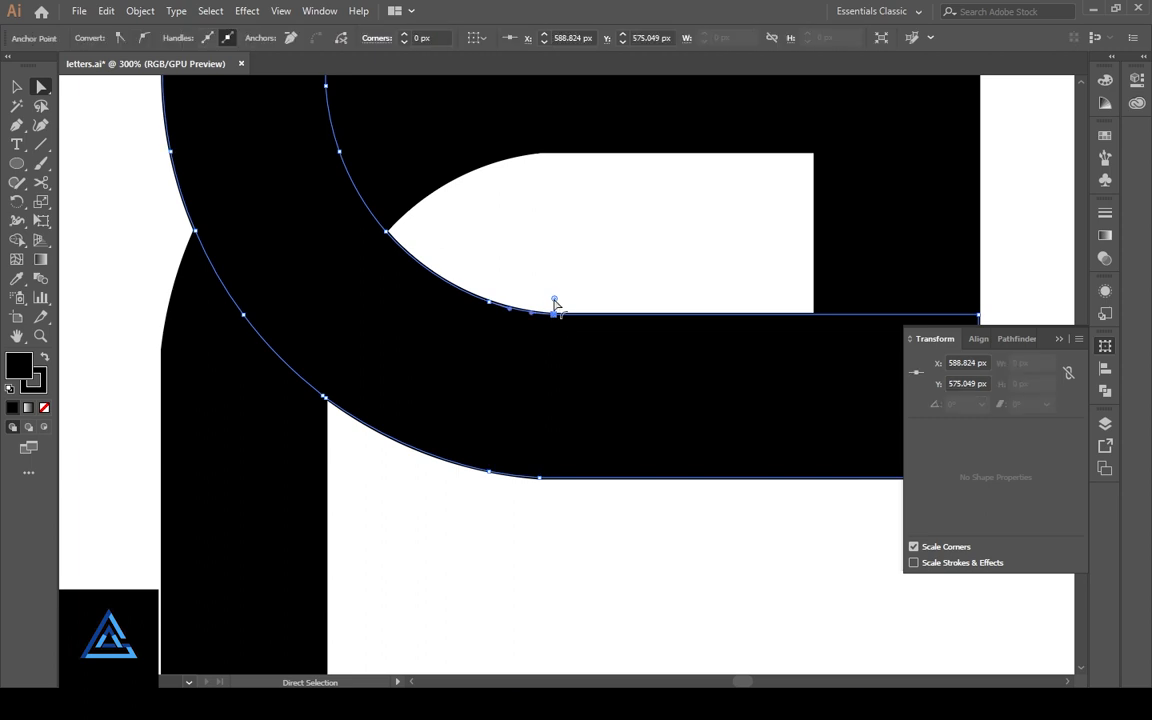
{"action": "key", "text": "ctrl+minus"}
{"action": "left_click", "coordinate": [571, 442]}
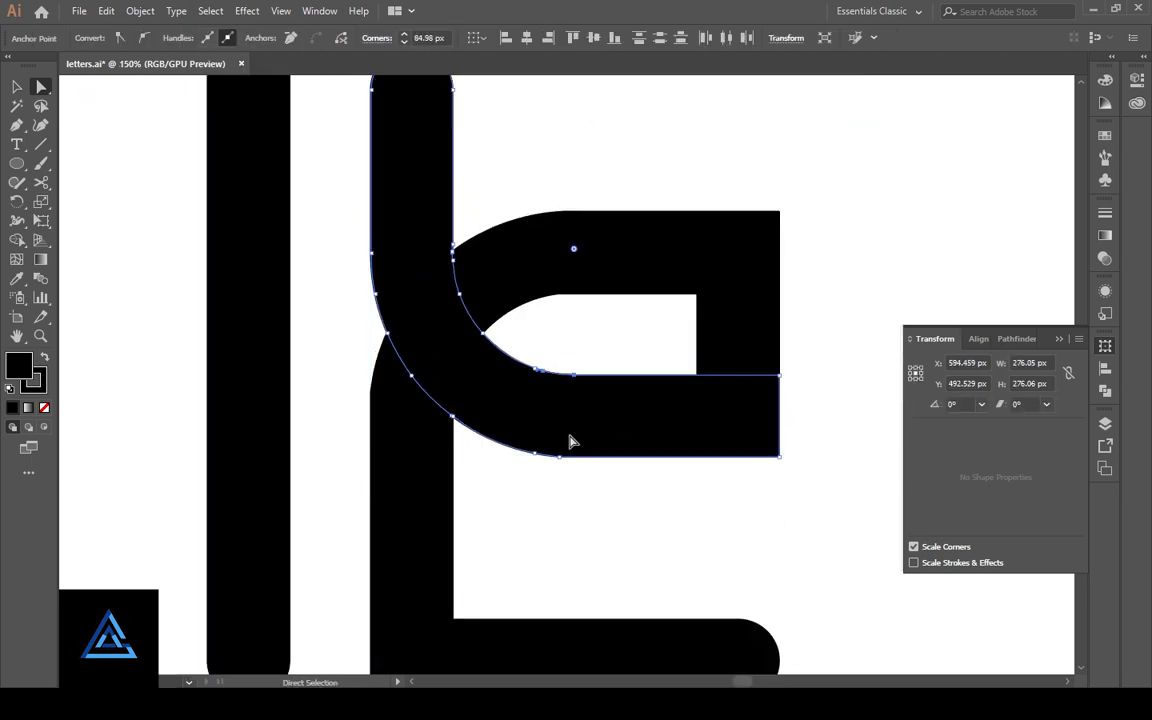
{"action": "left_click", "coordinate": [559, 457]}
Smooth the inner and outer anchor points where the middle band's arc meets its straight arm by rounding their corners
{"action": "left_click", "coordinate": [555, 301]}
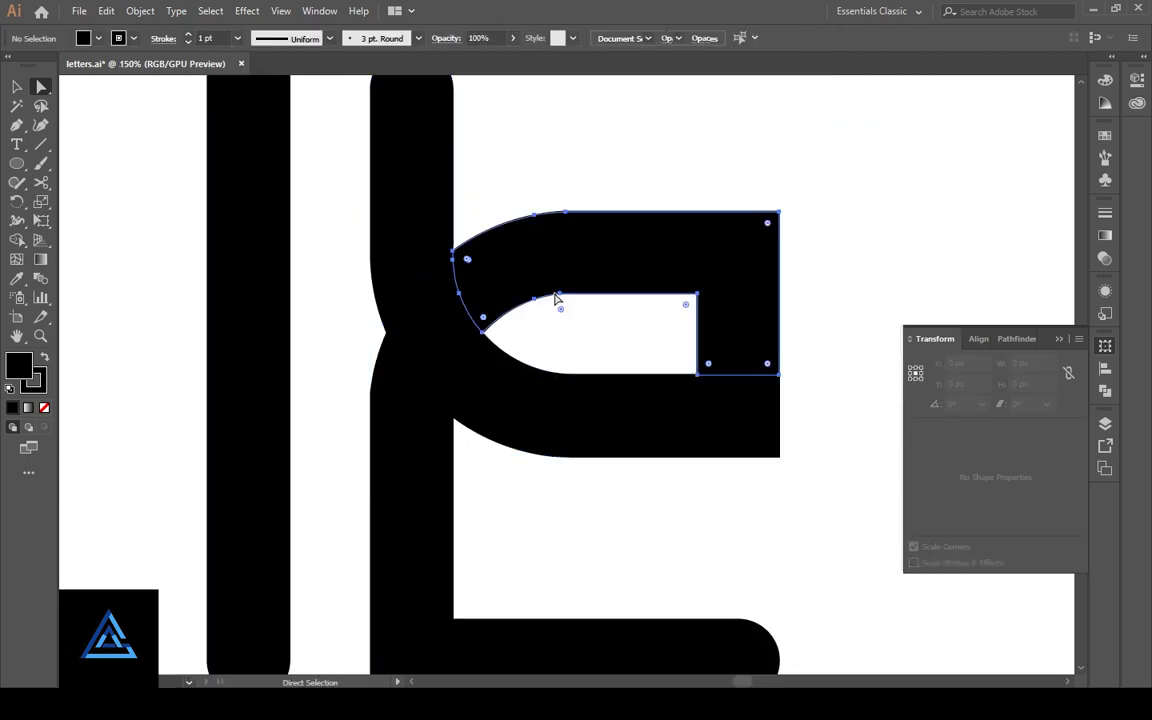
{"action": "left_click", "coordinate": [560, 299]}
{"action": "left_click", "coordinate": [568, 222]}
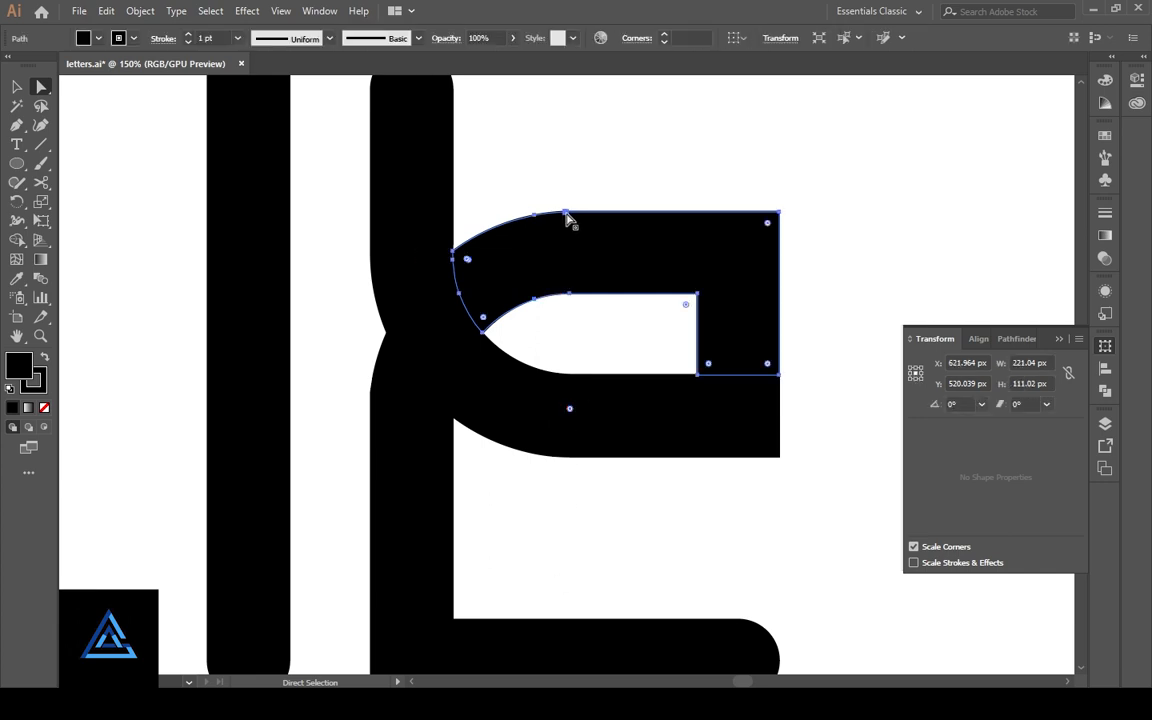
{"action": "left_click", "coordinate": [545, 215]}
{"action": "left_click", "coordinate": [593, 360]}
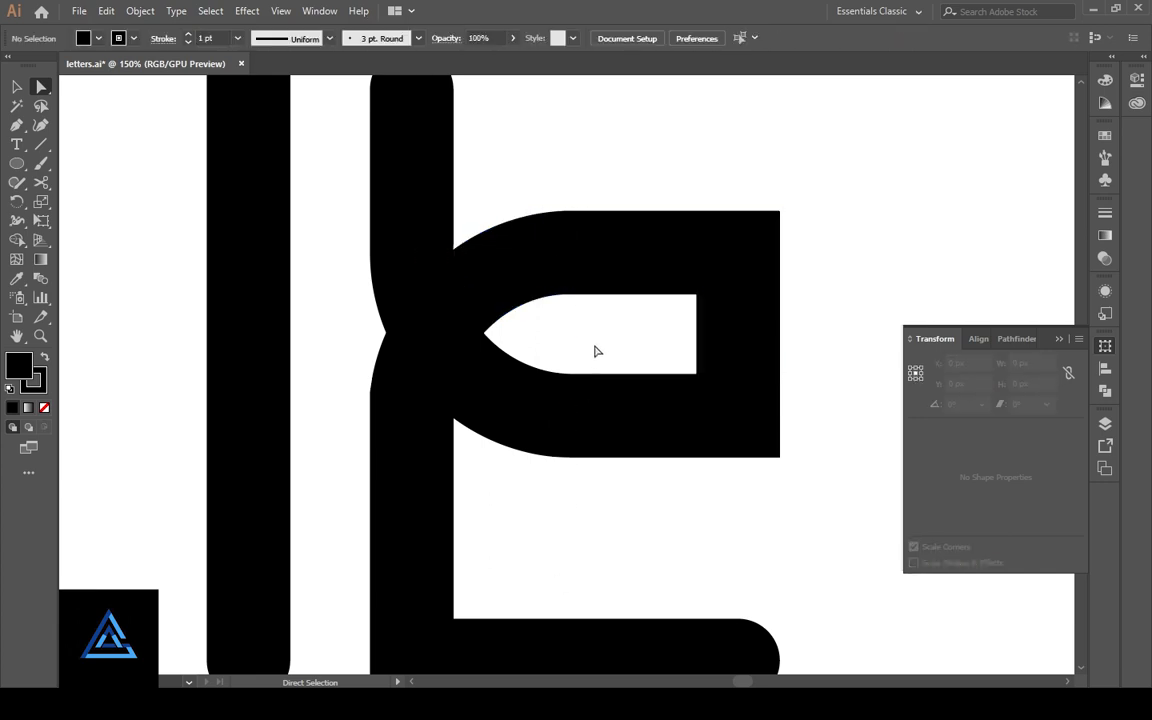
Offset the curved band's path outward by 20 px with mitered joins
{"action": "key", "text": "ctrl+minus"}
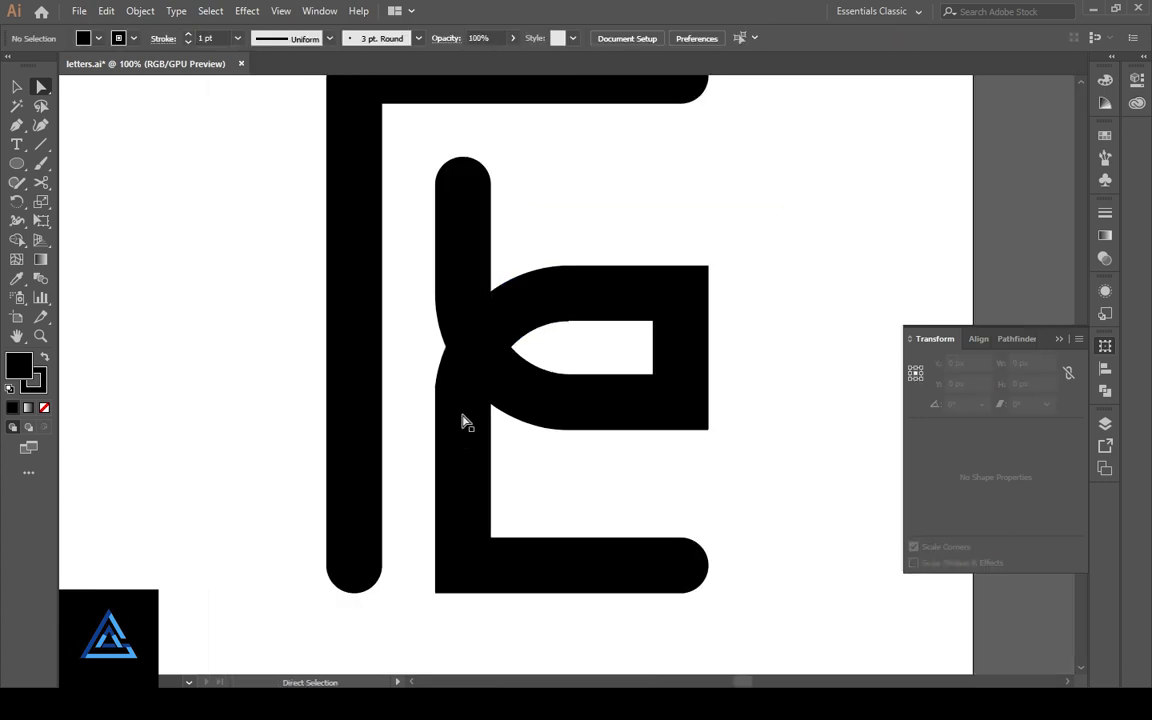
{"action": "left_click", "coordinate": [17, 86]}
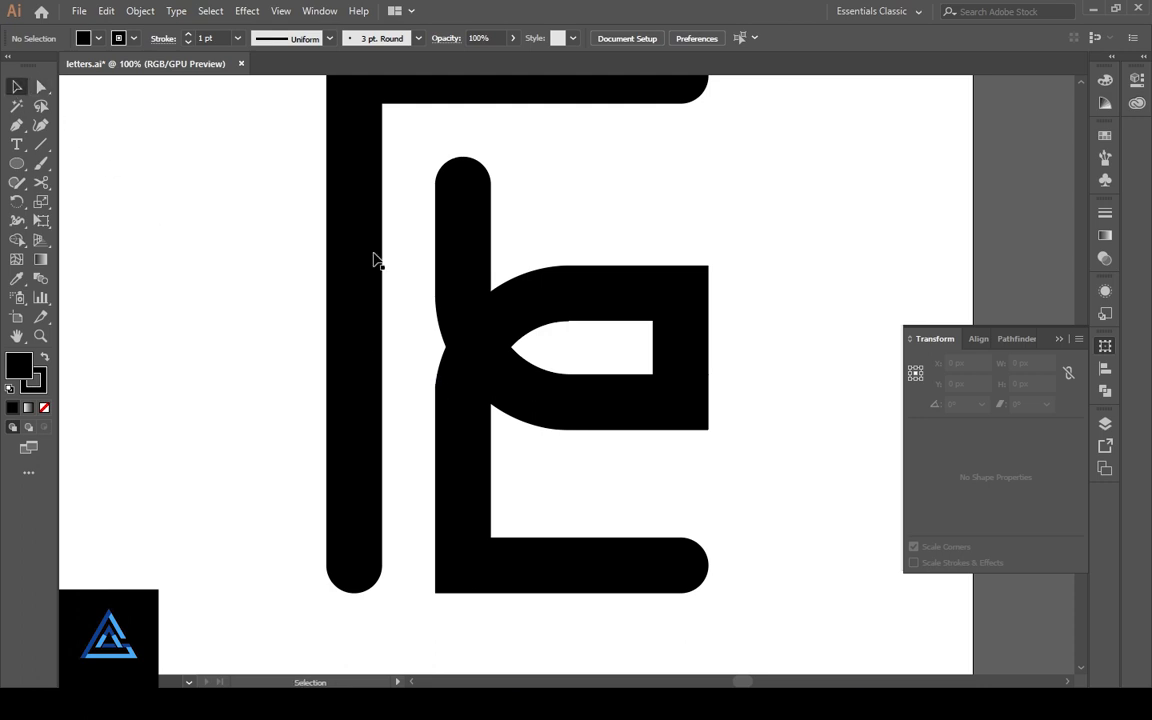
{"action": "left_click", "coordinate": [458, 237]}
{"action": "left_click", "coordinate": [140, 11]}
{"action": "mouse_move", "coordinate": [200, 374]}
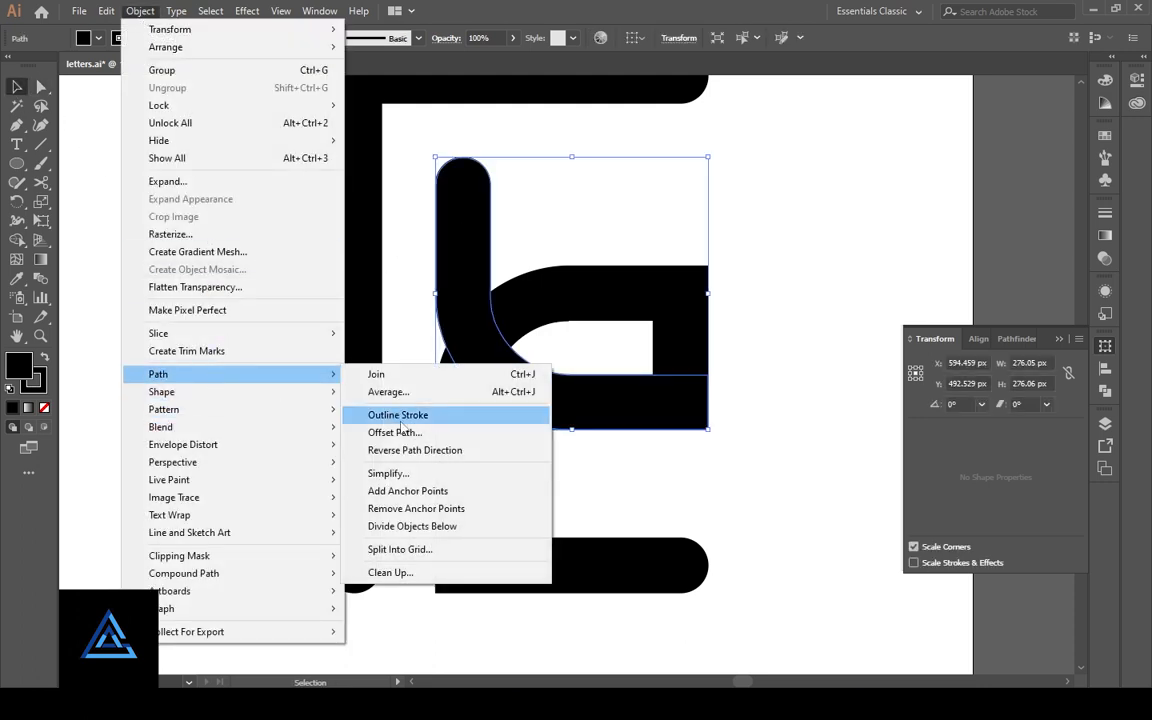
{"action": "left_click", "coordinate": [392, 428]}
{"action": "left_click", "coordinate": [772, 391]}
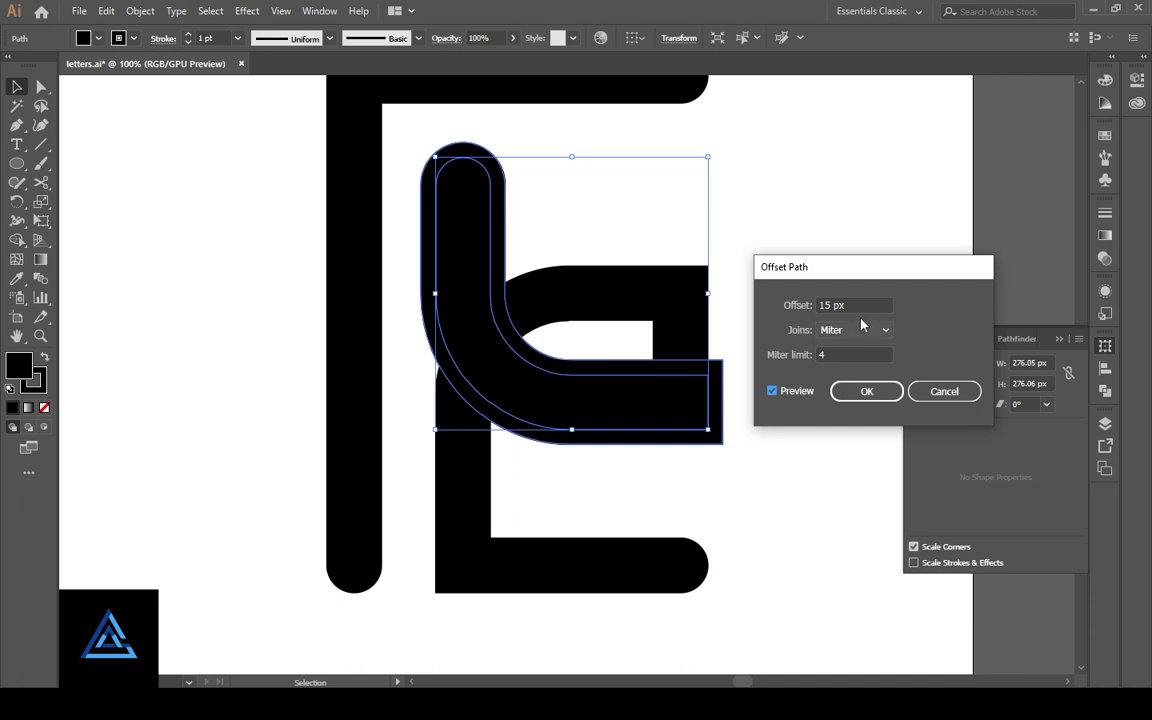
{"action": "key", "text": "Up"}
{"action": "key", "text": "Up"}
{"action": "key", "text": "Up"}
{"action": "key", "text": "Up"}
{"action": "key", "text": "Up"}
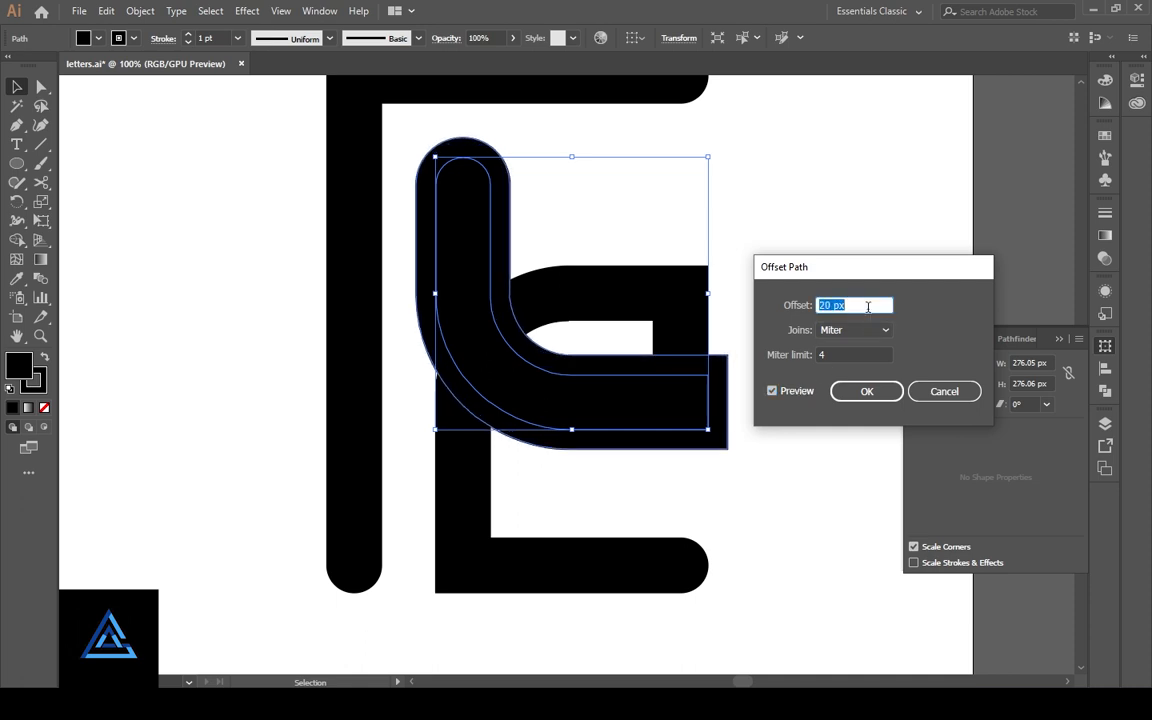
{"action": "left_click", "coordinate": [880, 398]}
Smooth the outer anchor point where the L shape's upper arc meets its vertical stem by rounding the corner
{"action": "scroll", "coordinate": [553, 509], "scroll_direction": "up", "scroll_amount": 3}
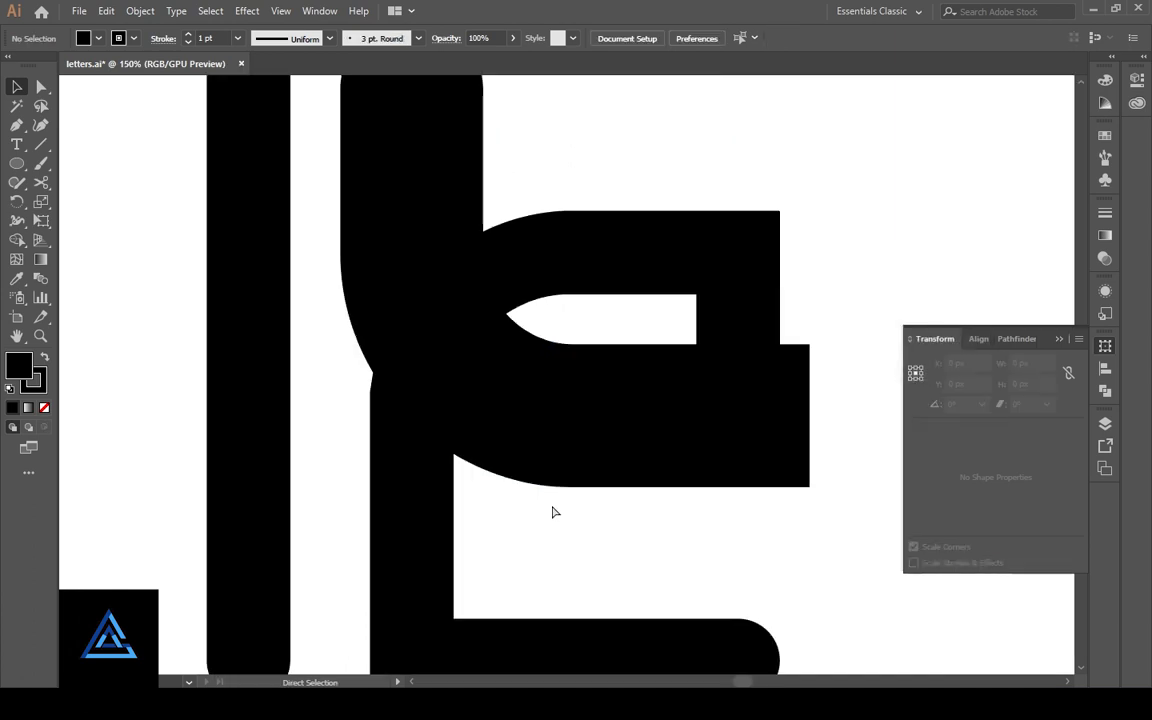
{"action": "left_click_drag", "start_coordinate": [345, 412], "coordinate": [742, 415]}
{"action": "key", "text": "a"}
{"action": "left_click", "coordinate": [630, 540]}
{"action": "left_click", "coordinate": [591, 413]}
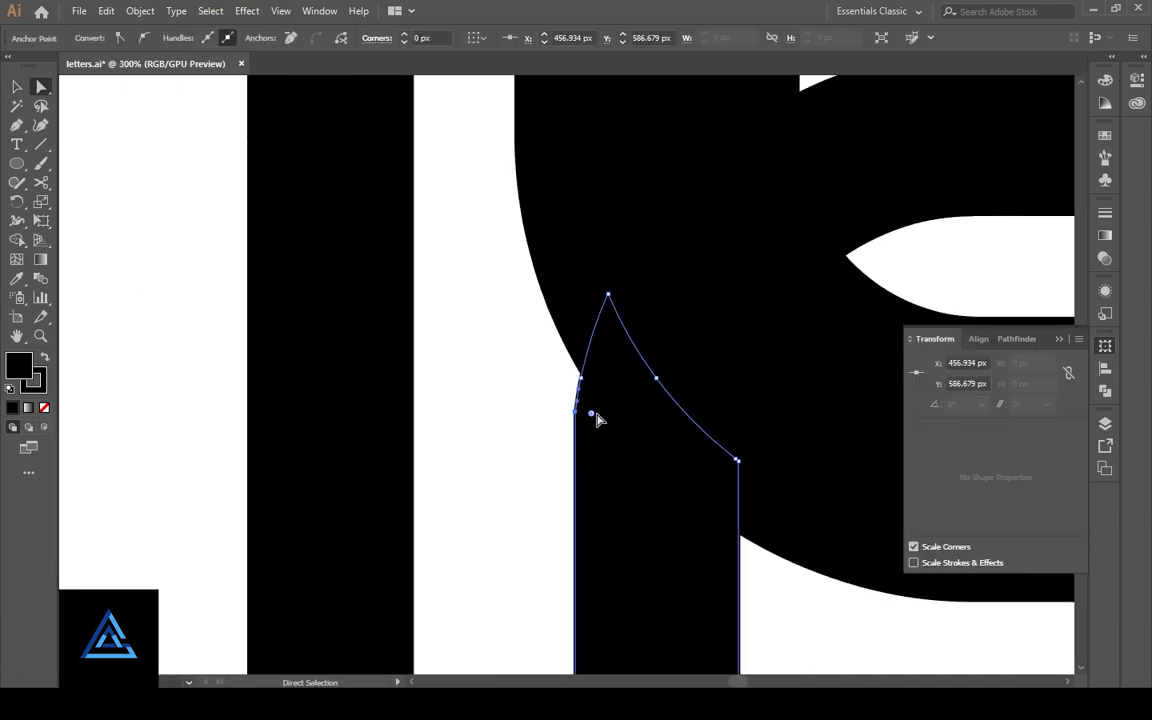
{"action": "left_click", "coordinate": [813, 609]}
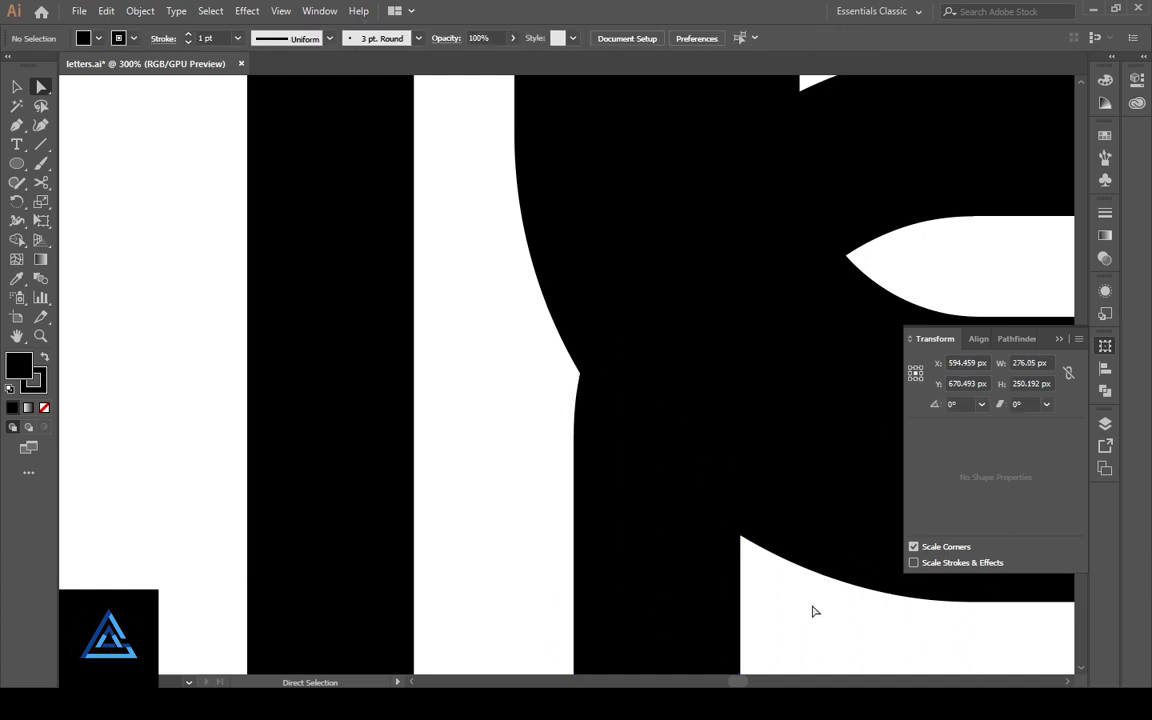
Divide the curved band, its offset outline, the middle band and the L shape with Pathfinder
{"action": "key", "text": "ctrl+1"}
{"action": "scroll", "coordinate": [750, 560], "scroll_direction": "right", "scroll_amount": 3}
{"action": "left_click", "coordinate": [552, 441]}
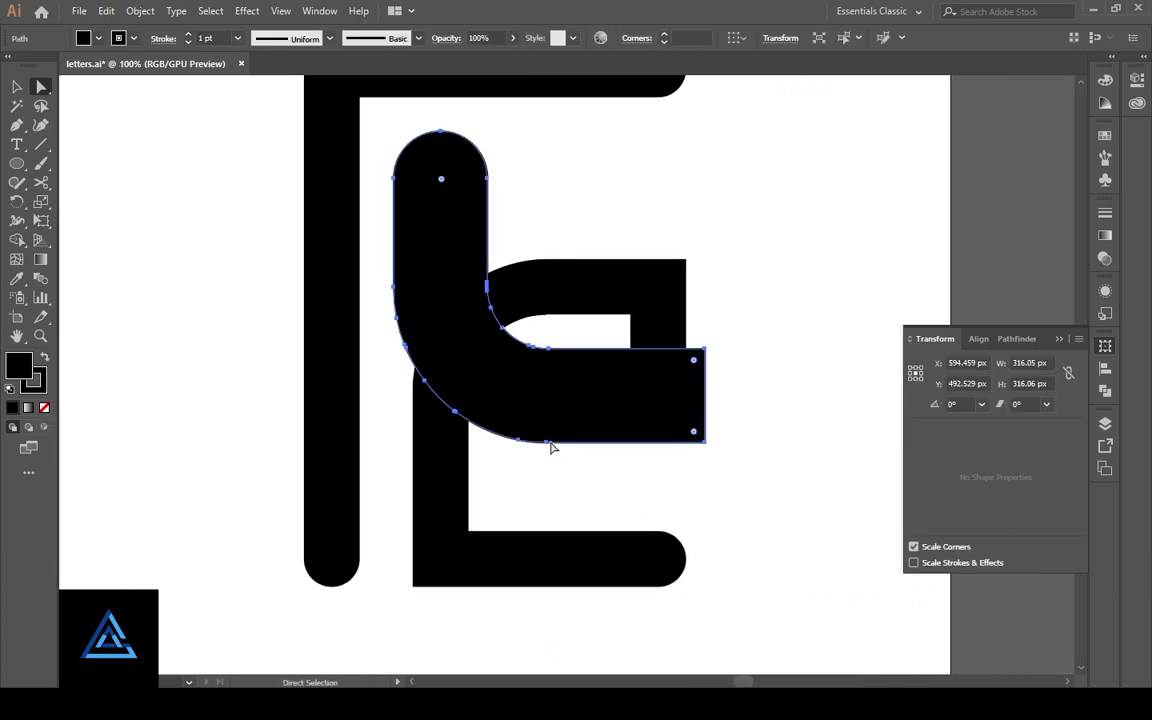
{"action": "left_click", "coordinate": [665, 304], "text": "shift"}
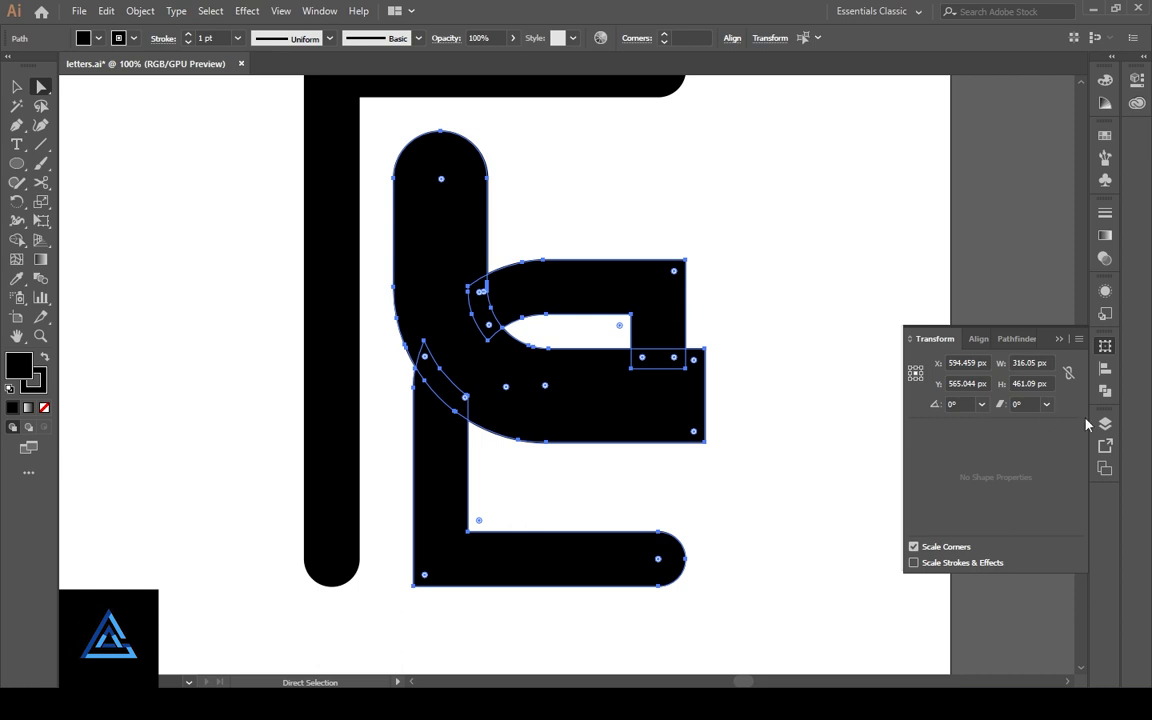
{"action": "left_click", "coordinate": [1012, 339]}
{"action": "left_click", "coordinate": [920, 424]}
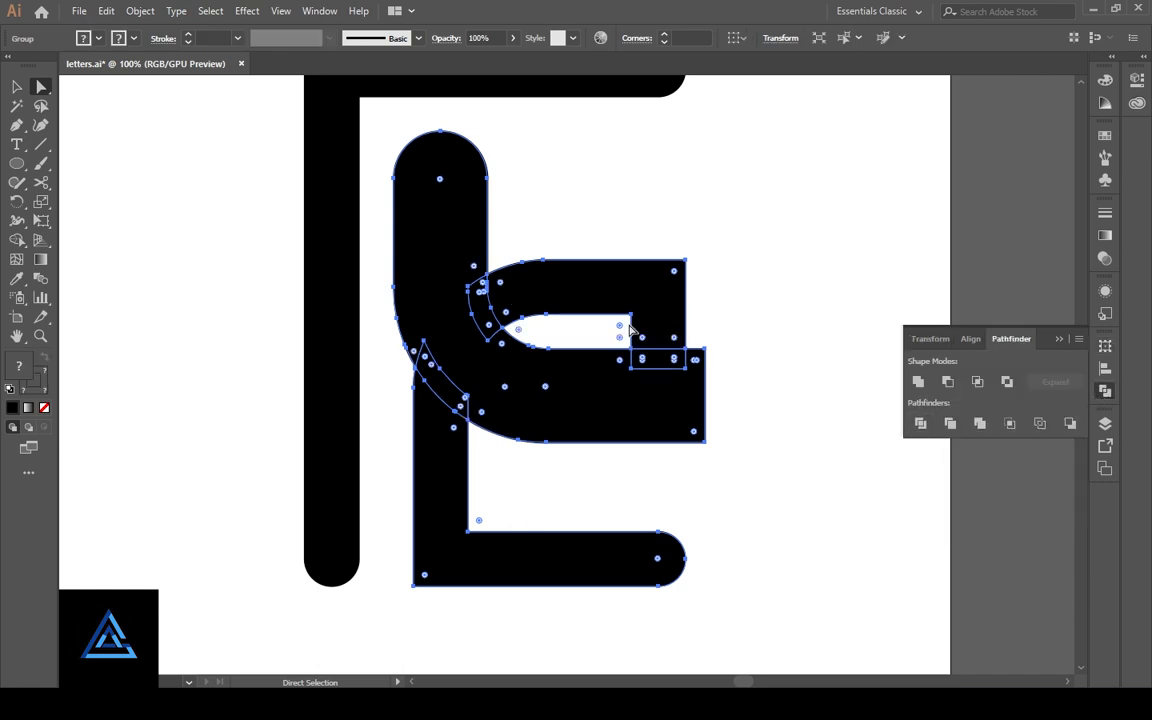
Ungroup the divided shapes and deselect them
{"action": "key", "text": "v"}
{"action": "right_click", "coordinate": [466, 383]}
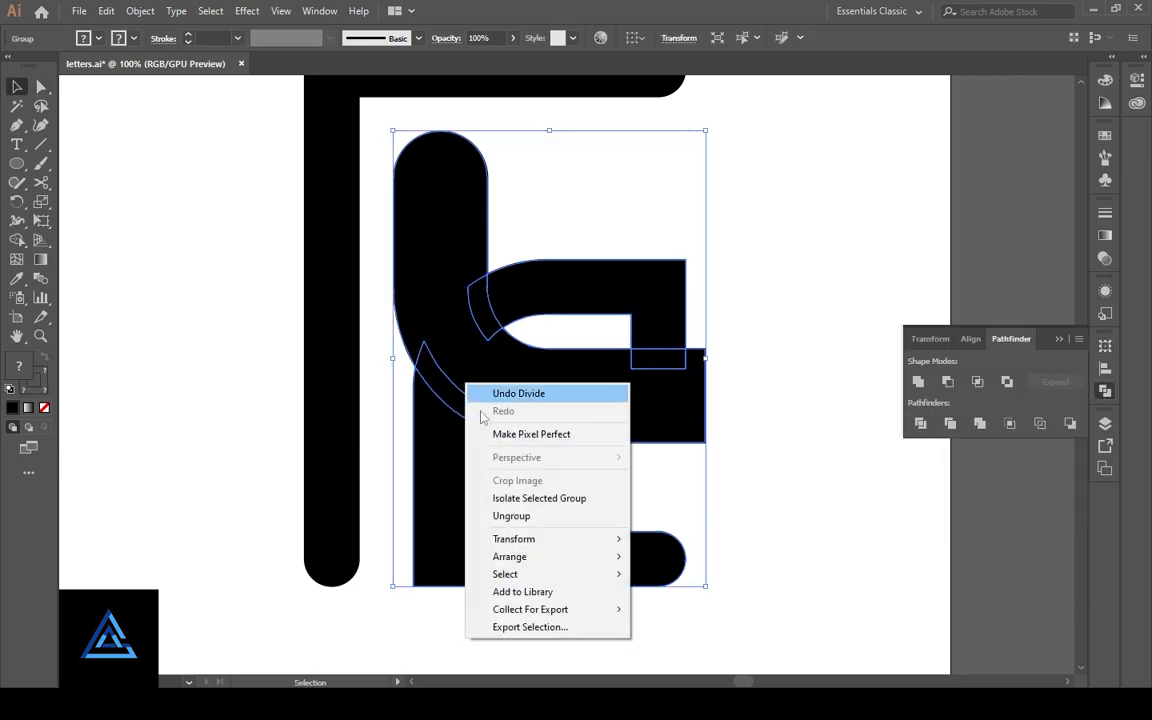
{"action": "left_click", "coordinate": [511, 517]}
{"action": "right_click", "coordinate": [598, 560]}
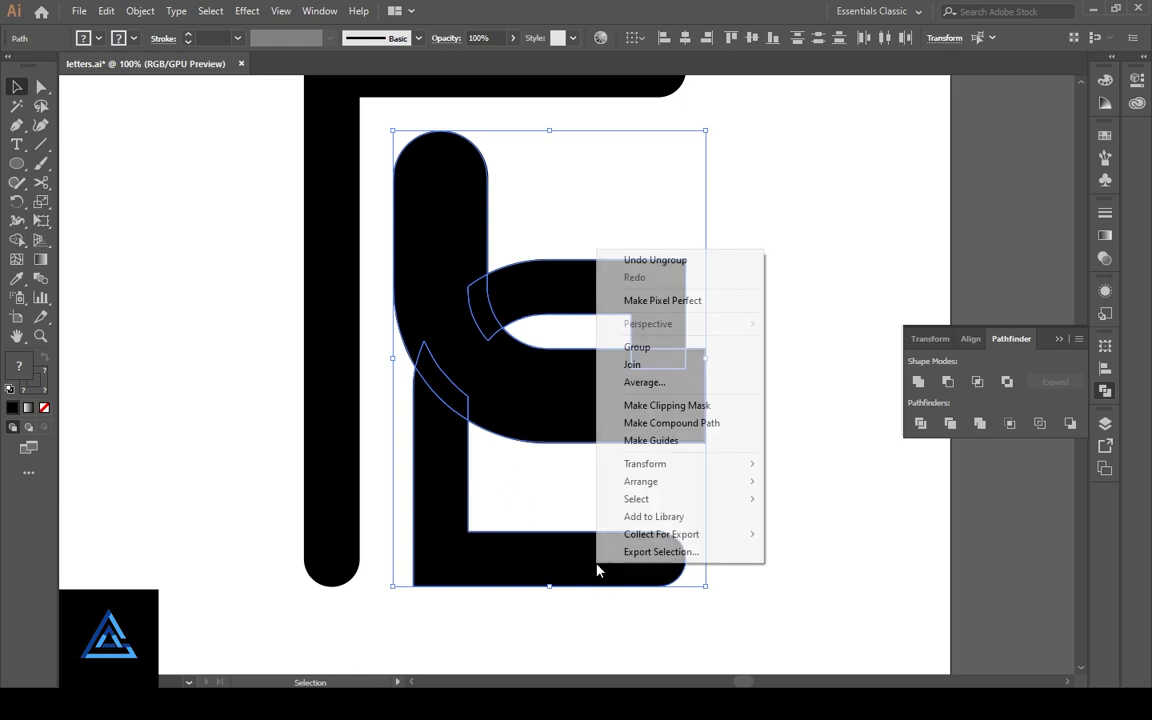
{"action": "left_click", "coordinate": [782, 405]}
Delete the curved band's offset border and its overlaps with the L shape and middle band, leaving even gaps around the band
{"action": "left_click", "coordinate": [558, 440]}
{"action": "key", "text": "Delete"}
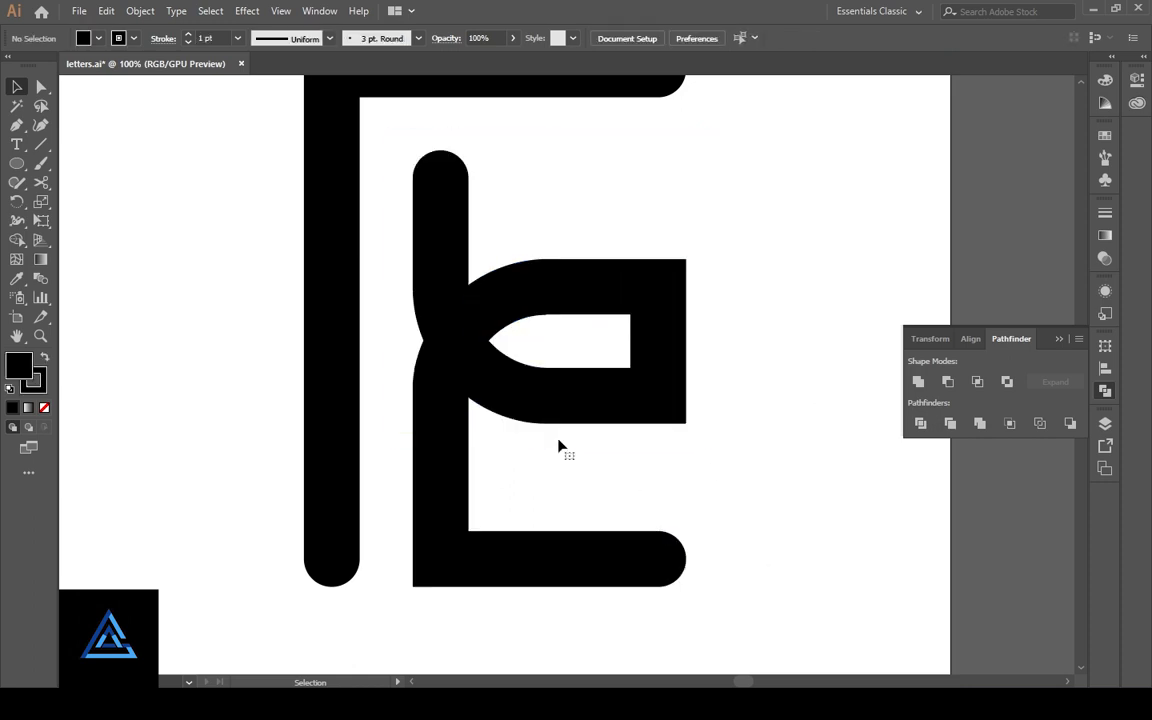
{"action": "left_click", "coordinate": [446, 376]}
{"action": "left_click", "coordinate": [482, 312], "text": "shift"}
{"action": "left_click", "coordinate": [653, 360], "text": "shift"}
{"action": "key", "text": "Delete"}
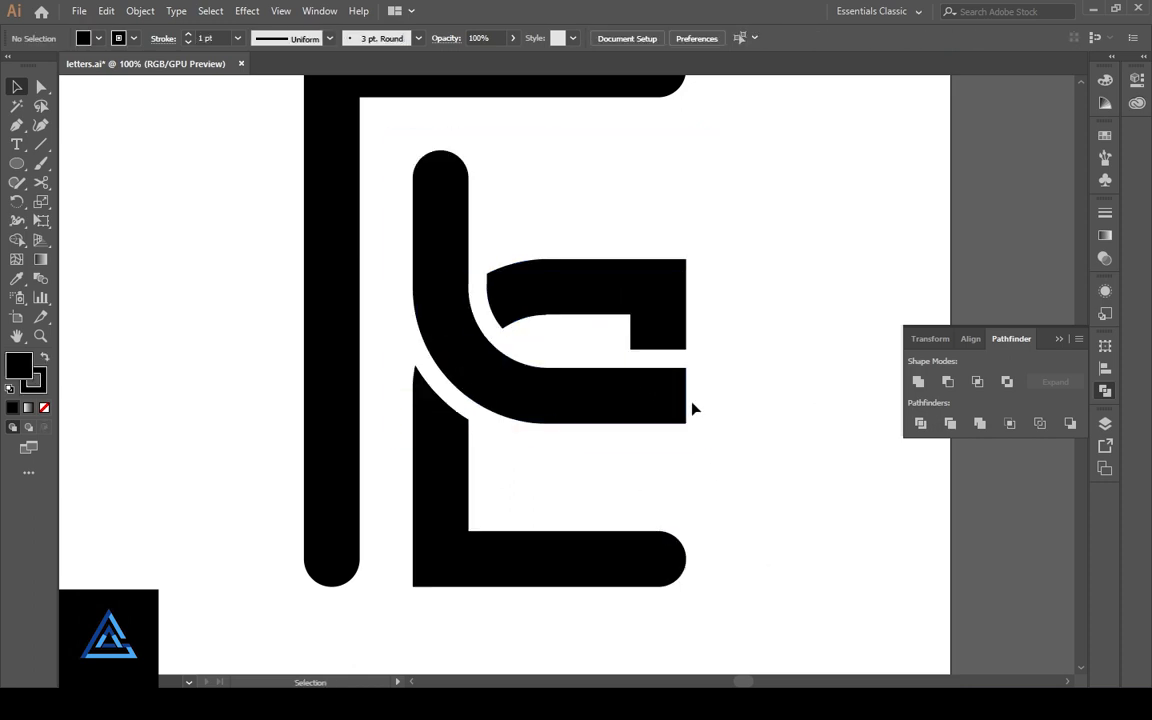
Refine the trimmed middle band's arc by rounding its inner and outer anchor points beside the straight arm
{"action": "key", "text": "a"}
{"action": "left_click", "coordinate": [536, 313]}
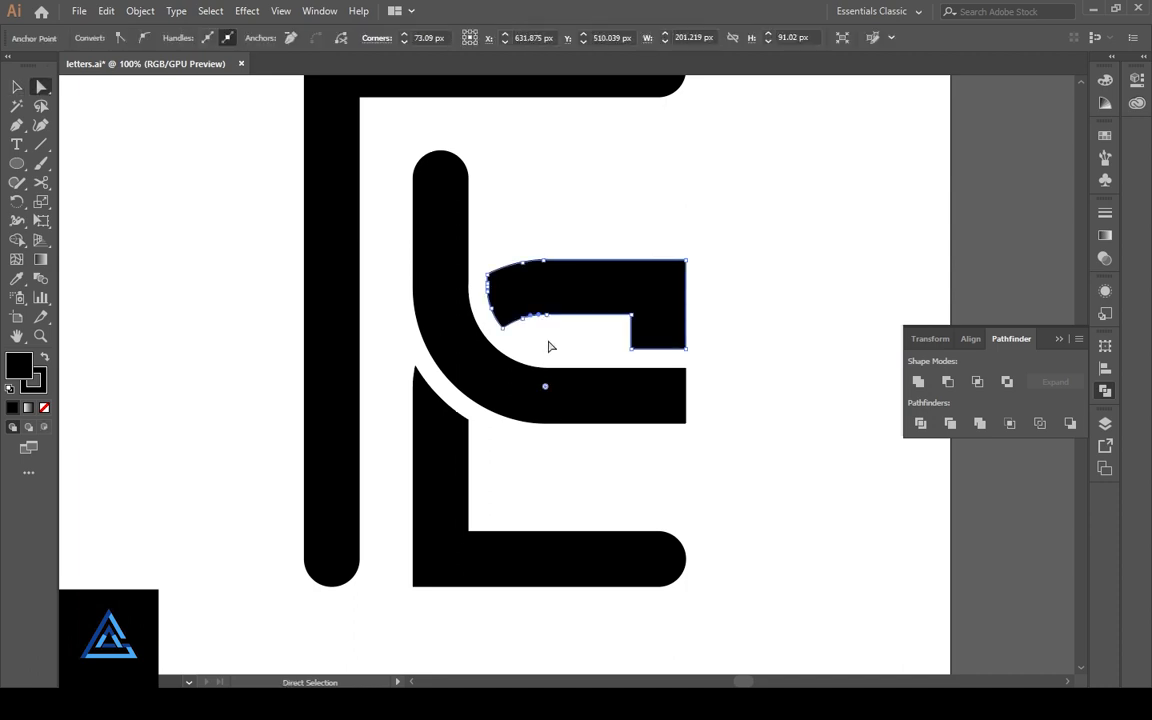
{"action": "left_click", "coordinate": [545, 391], "text": "shift"}
{"action": "left_click", "coordinate": [543, 262]}
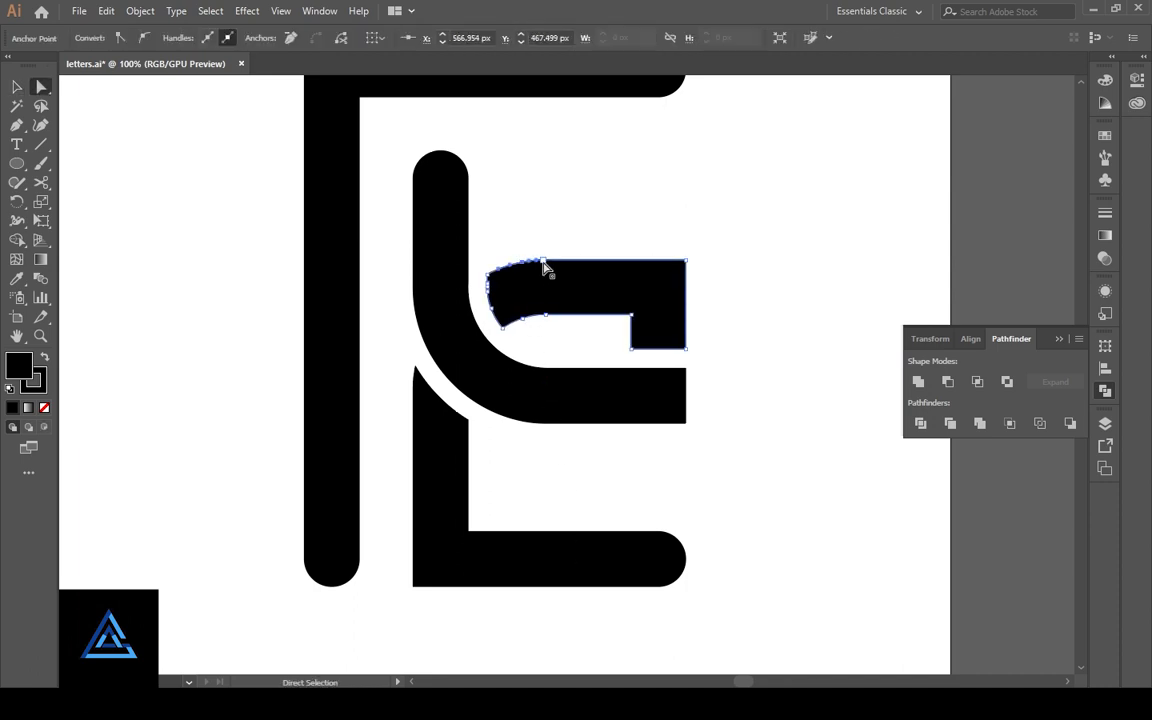
{"action": "key", "text": "ctrl+shift+a"}
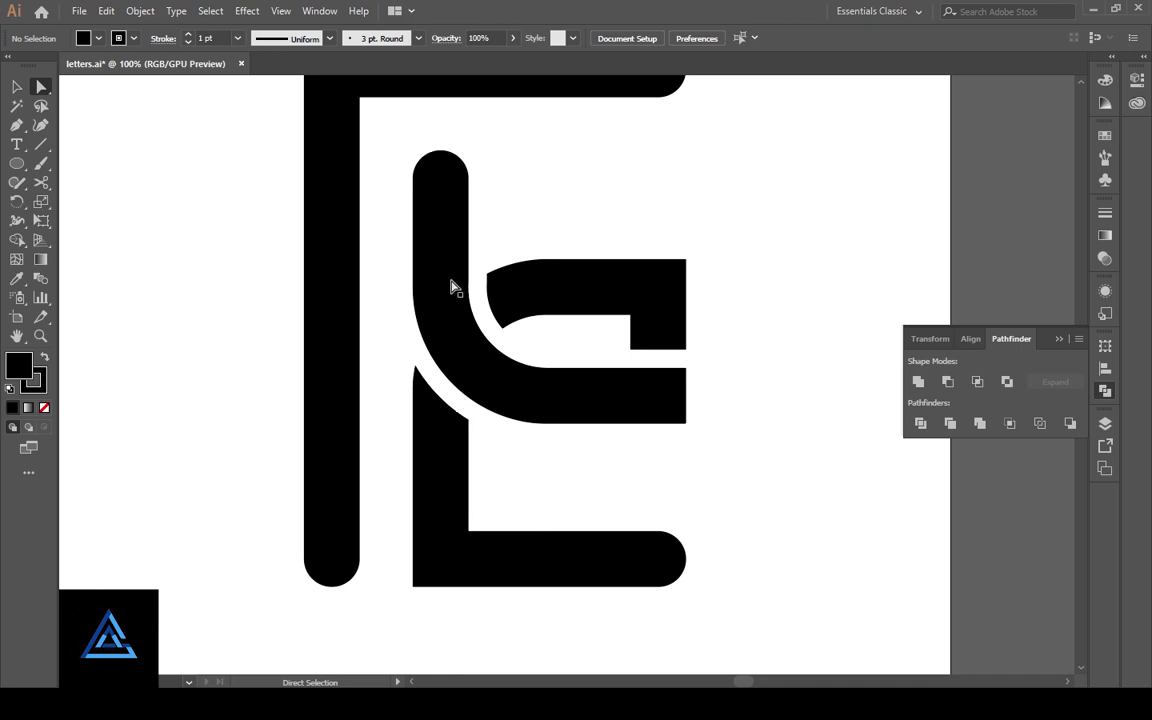
Fully round the short downward end of the middle band using its two lower corners
{"action": "left_click", "coordinate": [641, 350]}
{"action": "left_click", "coordinate": [677, 358]}
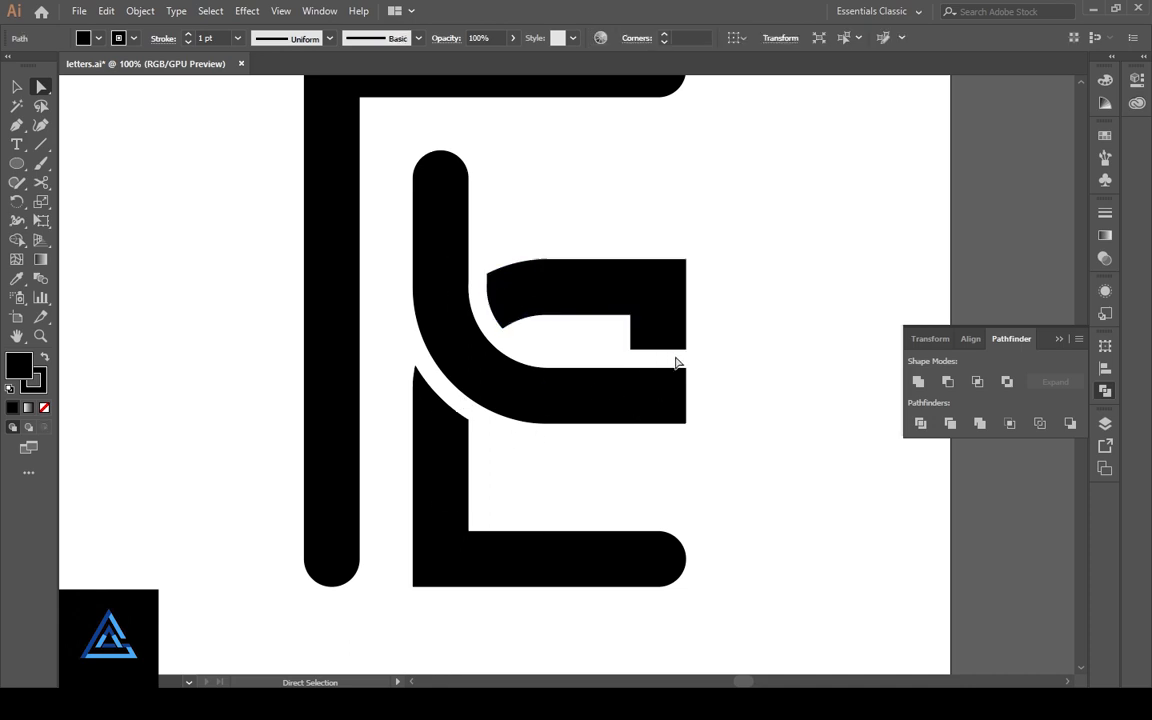
{"action": "left_click_drag", "start_coordinate": [700, 357], "coordinate": [619, 343]}
{"action": "key", "text": "ctrl+shift+a"}
{"action": "left_click", "coordinate": [18, 88]}
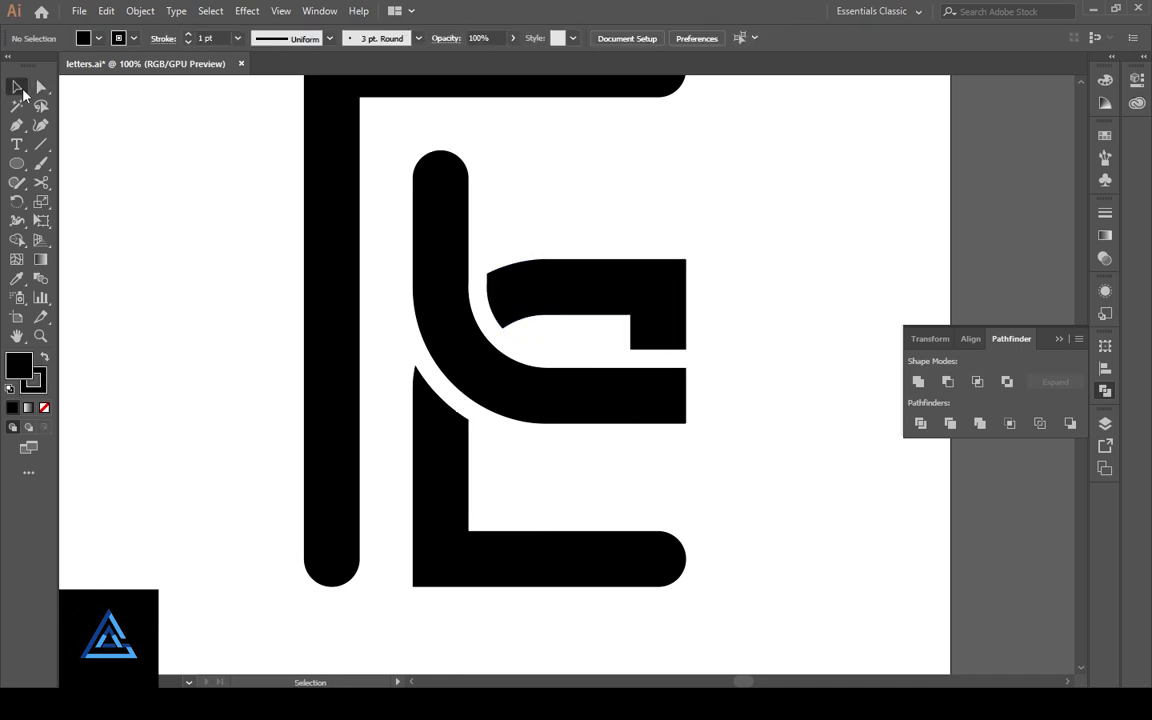
{"action": "left_click", "coordinate": [591, 334]}
{"action": "left_click", "coordinate": [381, 265]}
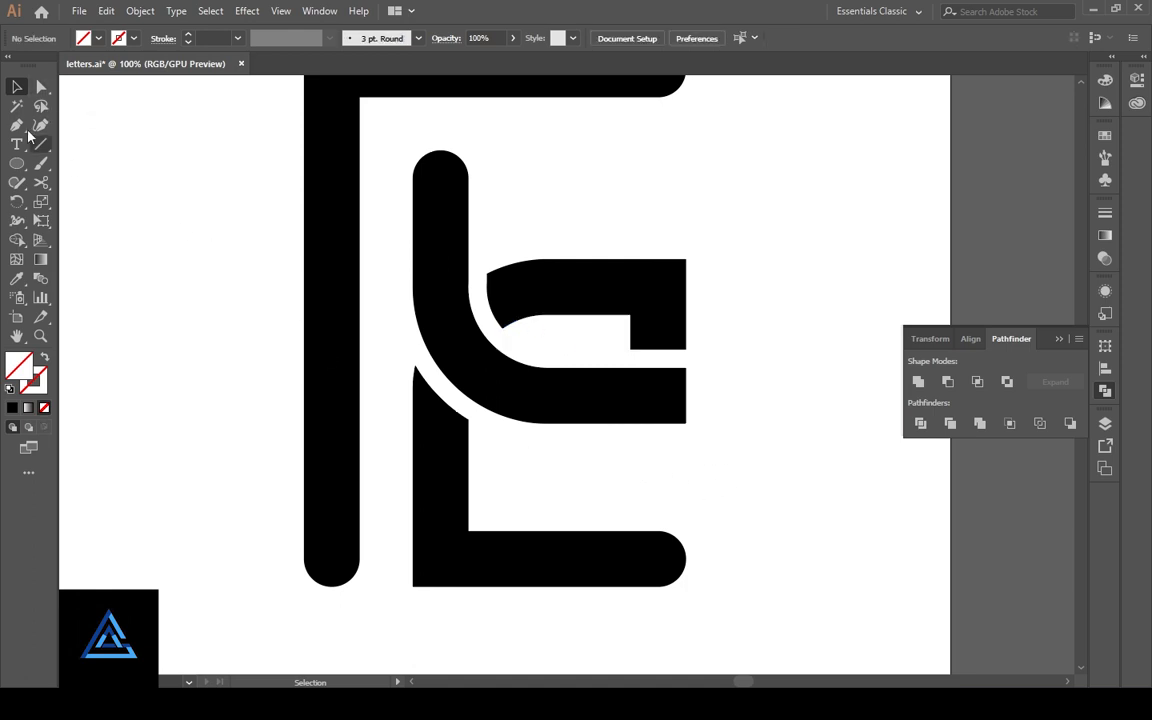
{"action": "left_click", "coordinate": [41, 87]}
{"action": "left_click_drag", "start_coordinate": [691, 355], "coordinate": [673, 297]}
{"action": "left_click", "coordinate": [725, 342]}
Fully round the horizontal free end of the curved band
{"action": "key", "text": "ctrl+plus"}
{"action": "key", "text": "ctrl+plus"}
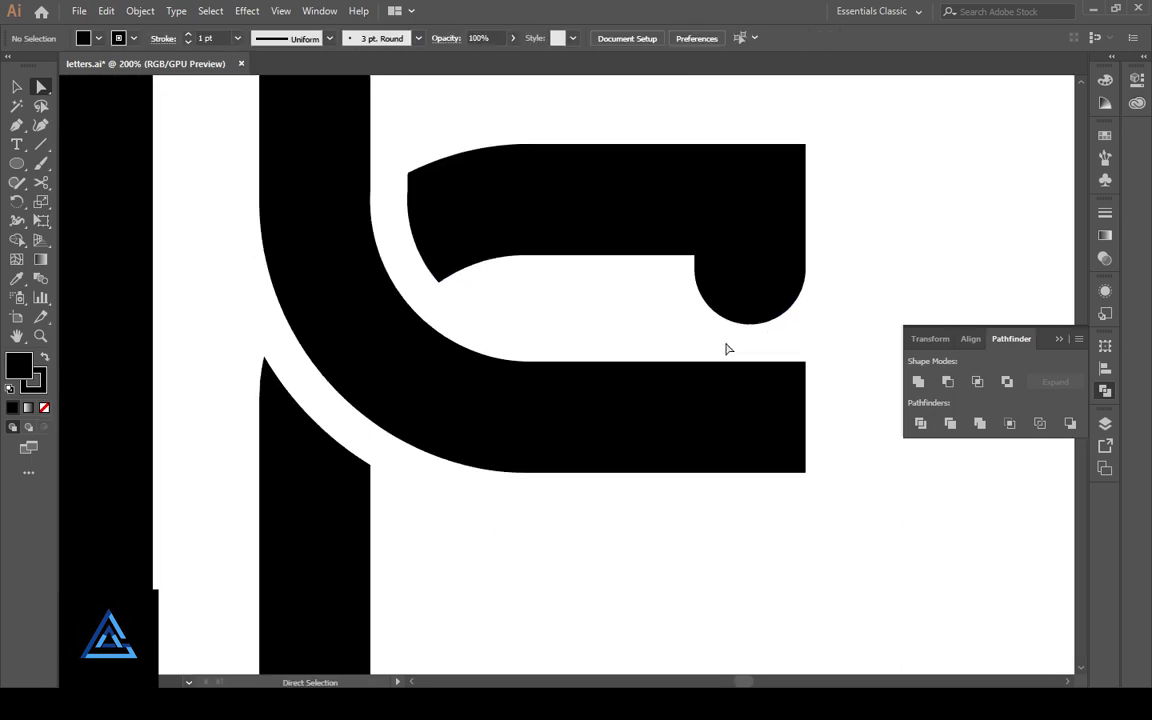
{"action": "left_click_drag", "start_coordinate": [833, 388], "coordinate": [718, 370]}
{"action": "left_click_drag", "start_coordinate": [709, 326], "coordinate": [680, 475]}
{"action": "left_click_drag", "start_coordinate": [662, 425], "coordinate": [483, 432]}
{"action": "left_click", "coordinate": [455, 342]}
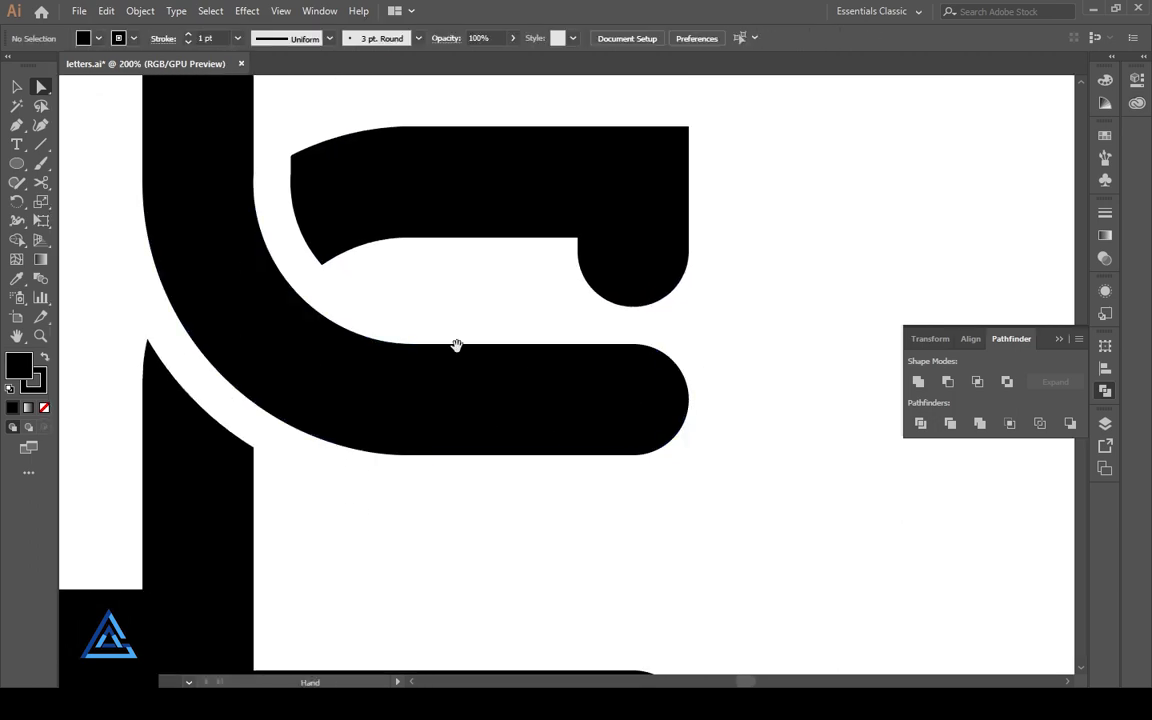
Try rounding the large outer frame's inner and outer corners together by the same radius, and undo it
{"action": "left_click_drag", "start_coordinate": [455, 342], "coordinate": [507, 449]}
{"action": "left_click_drag", "start_coordinate": [400, 222], "coordinate": [604, 490]}
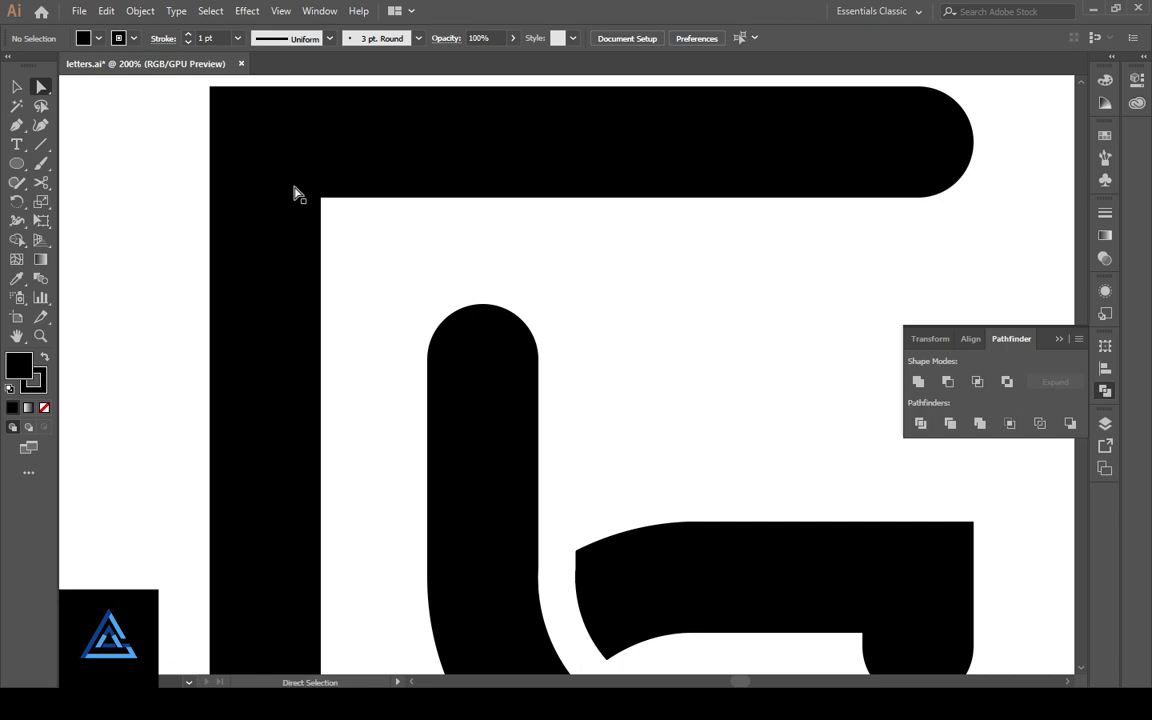
{"action": "scroll", "coordinate": [212, 96], "scroll_direction": "up", "scroll_amount": 1}
{"action": "left_click", "coordinate": [211, 101]}
{"action": "left_click", "coordinate": [320, 211], "text": "shift"}
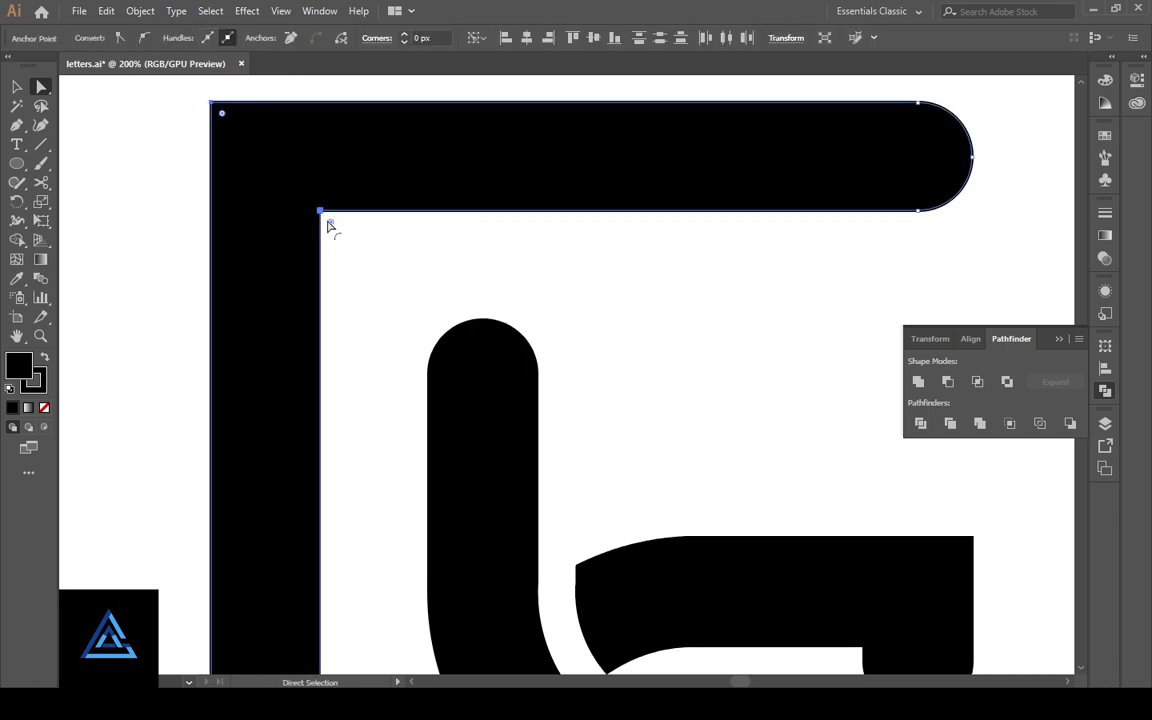
{"action": "left_click_drag", "start_coordinate": [332, 228], "coordinate": [368, 258]}
{"action": "left_click", "coordinate": [398, 296]}
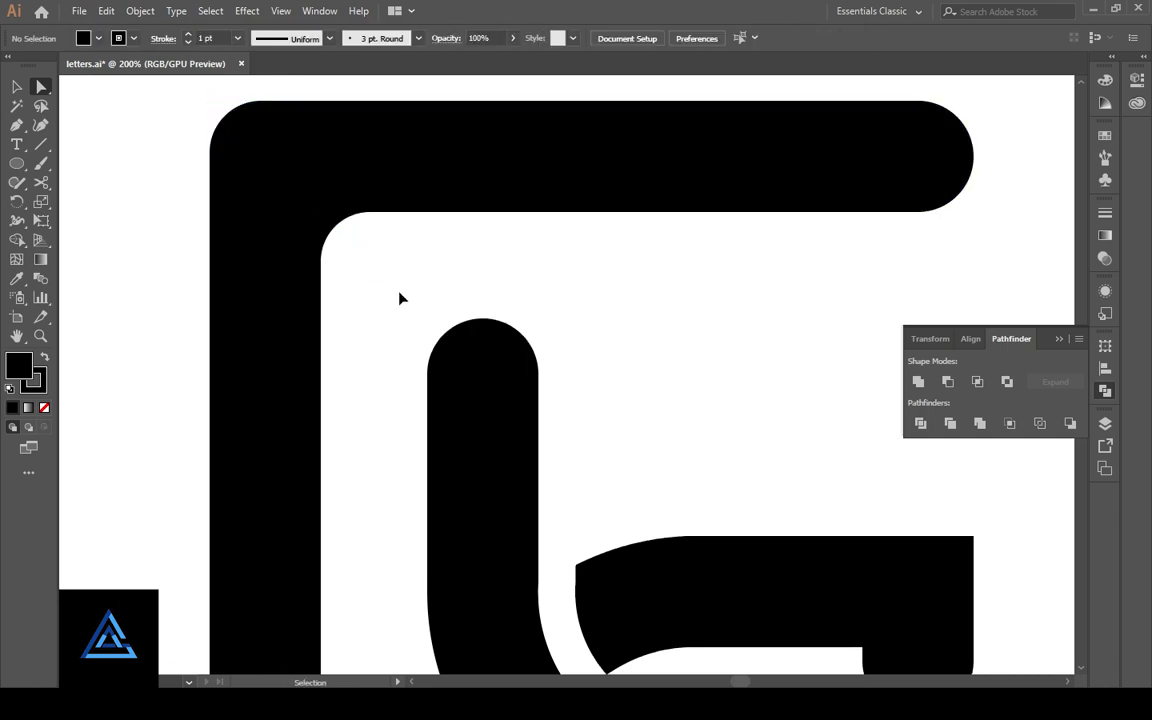
{"action": "key", "text": "ctrl+z"}
Round the large frame's outer corner separately, and give its inner corner a smaller radius
{"action": "left_click", "coordinate": [222, 117]}
{"action": "left_click_drag", "start_coordinate": [226, 116], "coordinate": [267, 170]}
{"action": "left_click", "coordinate": [333, 240]}
{"action": "left_click", "coordinate": [322, 218]}
{"action": "left_click_drag", "start_coordinate": [329, 226], "coordinate": [355, 257]}
{"action": "left_click", "coordinate": [388, 313]}
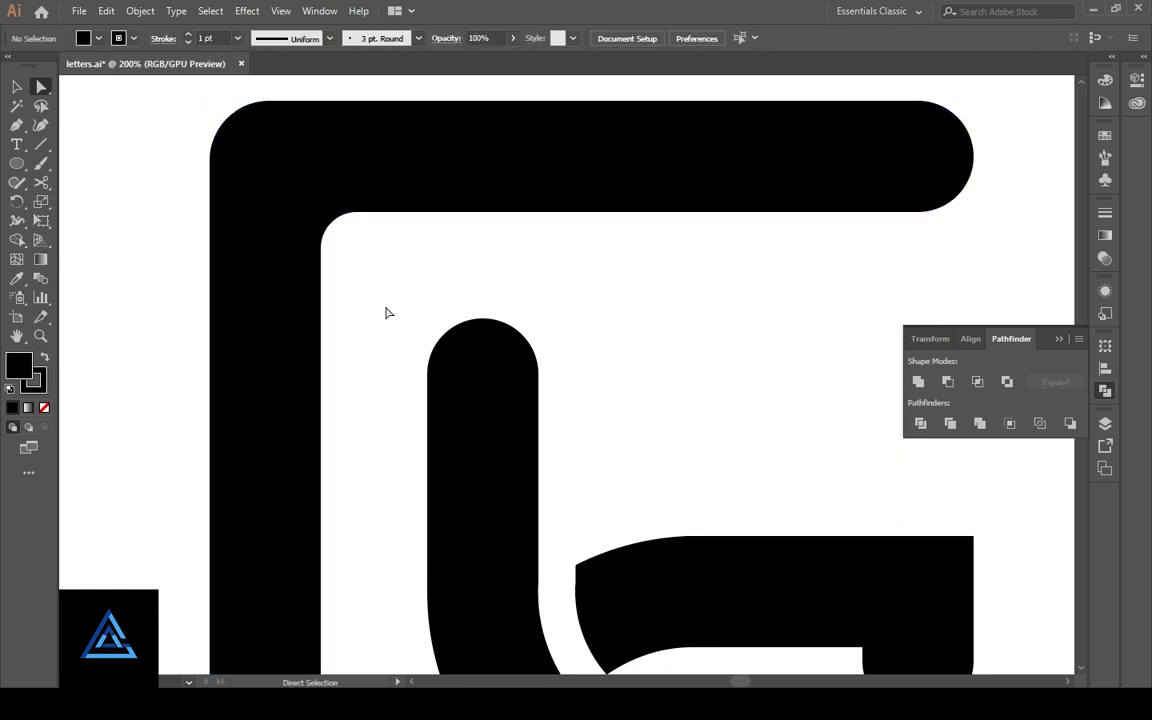
Round the outer corner of the middle band where it bends down into its rounded end
{"action": "left_click_drag", "start_coordinate": [735, 415], "coordinate": [489, 185]}
{"action": "left_click", "coordinate": [704, 296]}
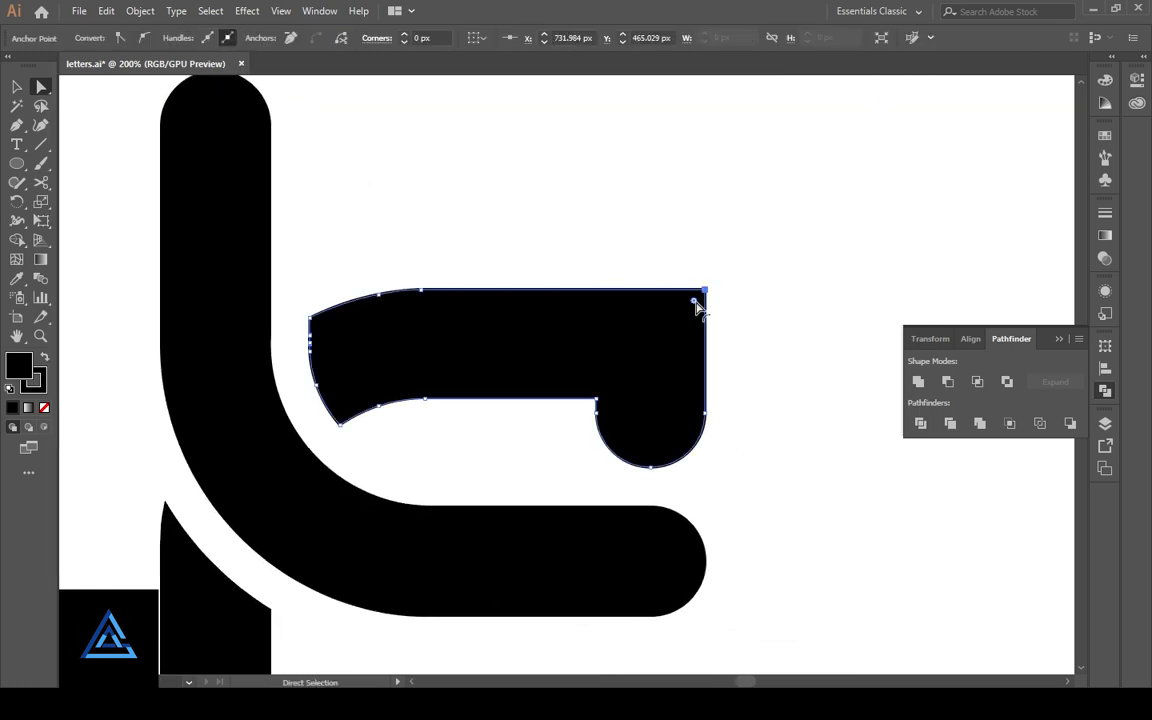
{"action": "left_click_drag", "start_coordinate": [677, 320], "coordinate": [672, 326]}
{"action": "left_click", "coordinate": [761, 342]}
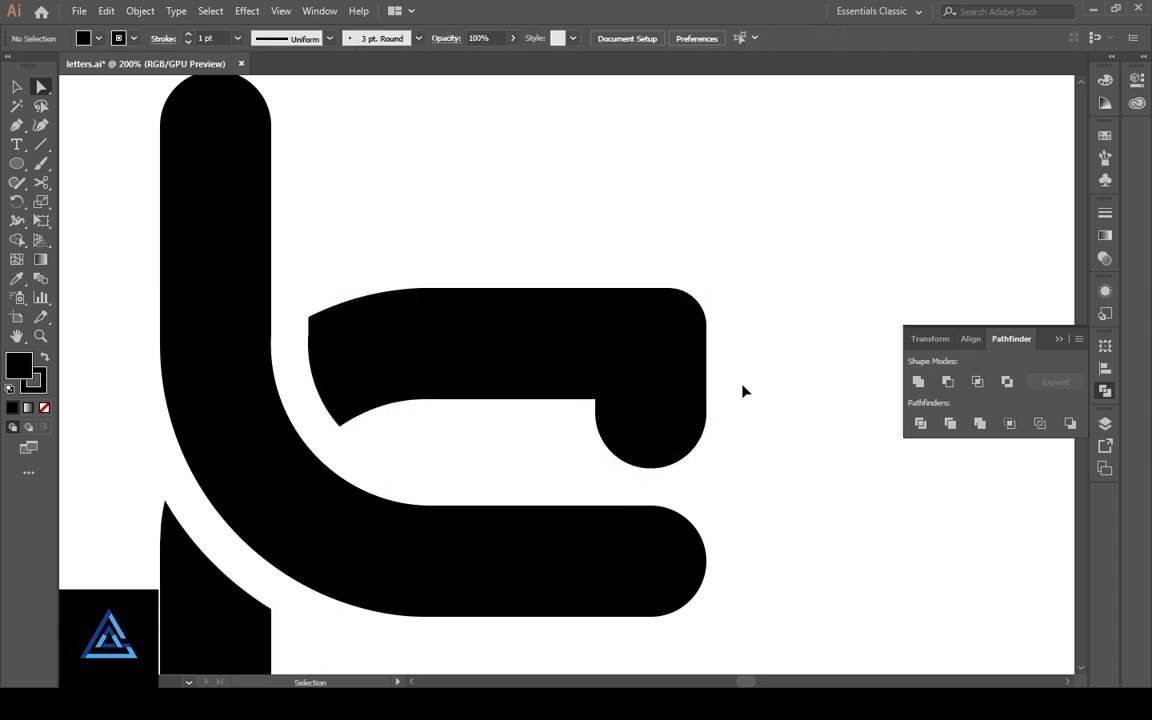
Select all the logo's shapes and group them into one object
{"action": "key", "text": "ctrl+minus"}
{"action": "key", "text": "ctrl+minus"}
{"action": "key", "text": "ctrl+minus"}
{"action": "key", "text": "ctrl+minus"}
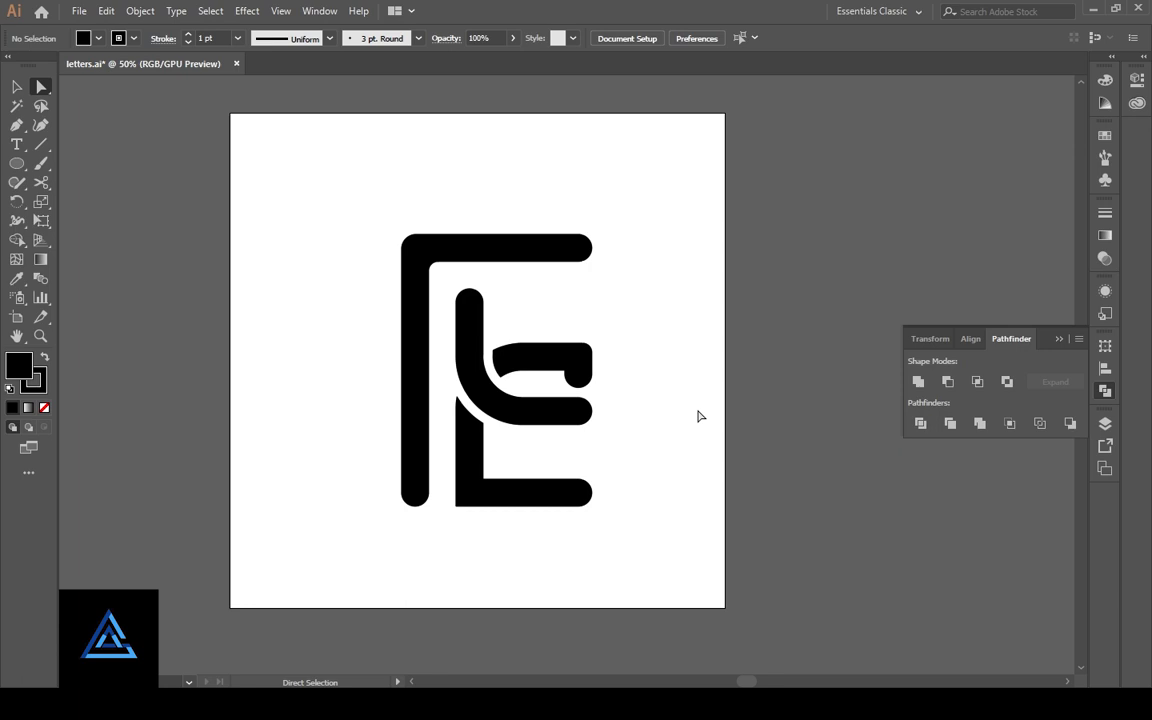
{"action": "key", "text": "v"}
{"action": "left_click", "coordinate": [410, 360]}
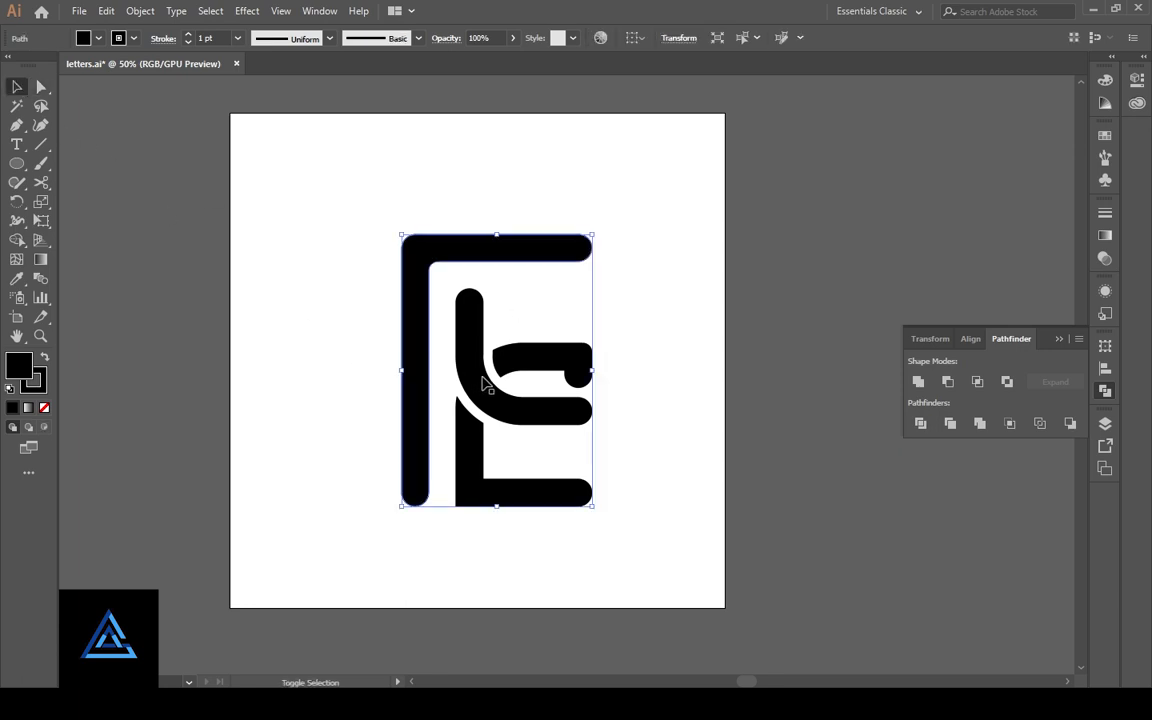
{"action": "key", "text": "a"}
{"action": "key", "text": "v"}
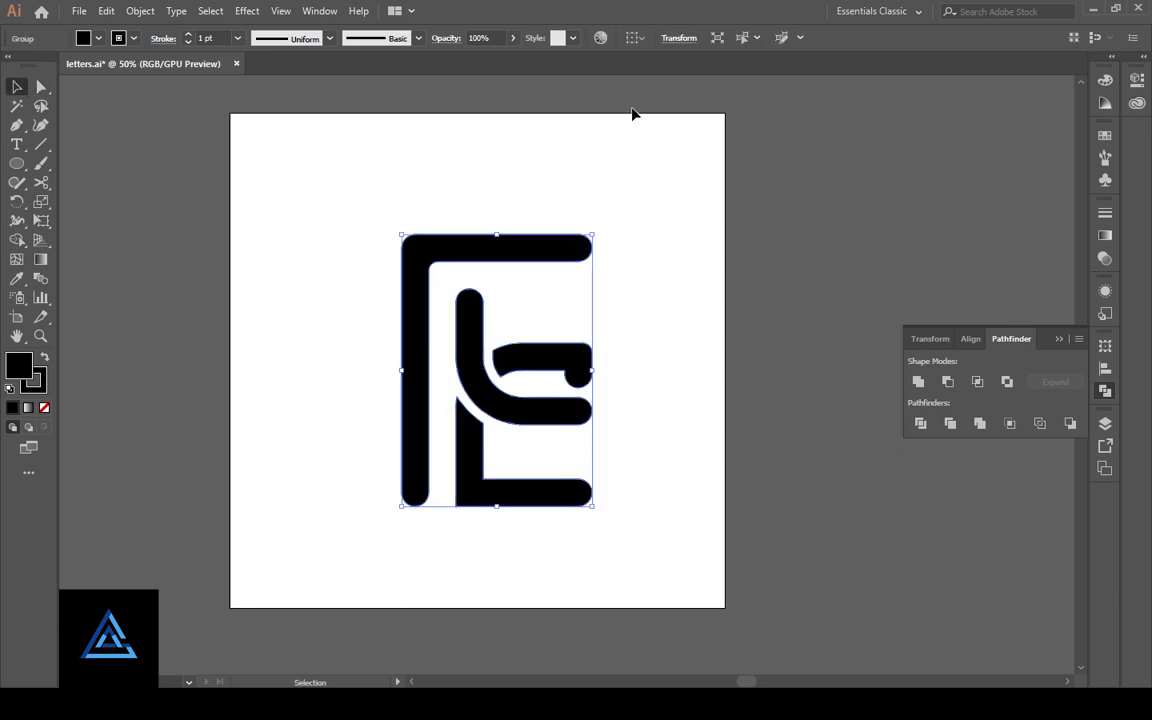
{"action": "left_click", "coordinate": [640, 38]}
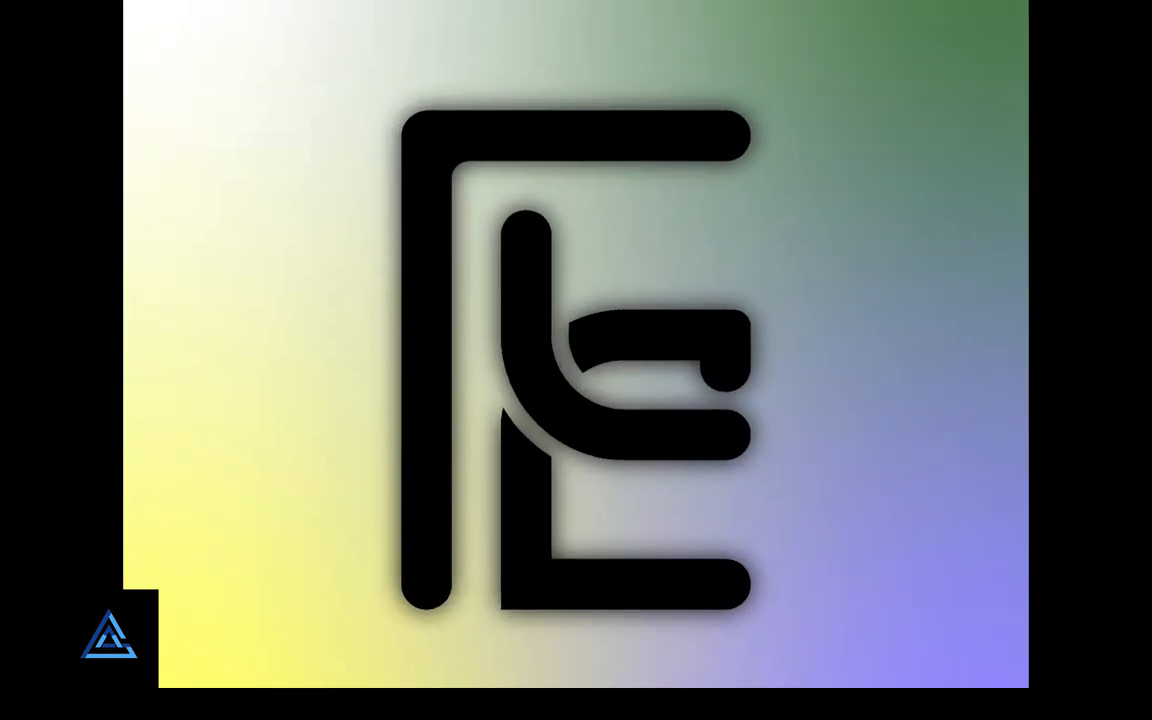